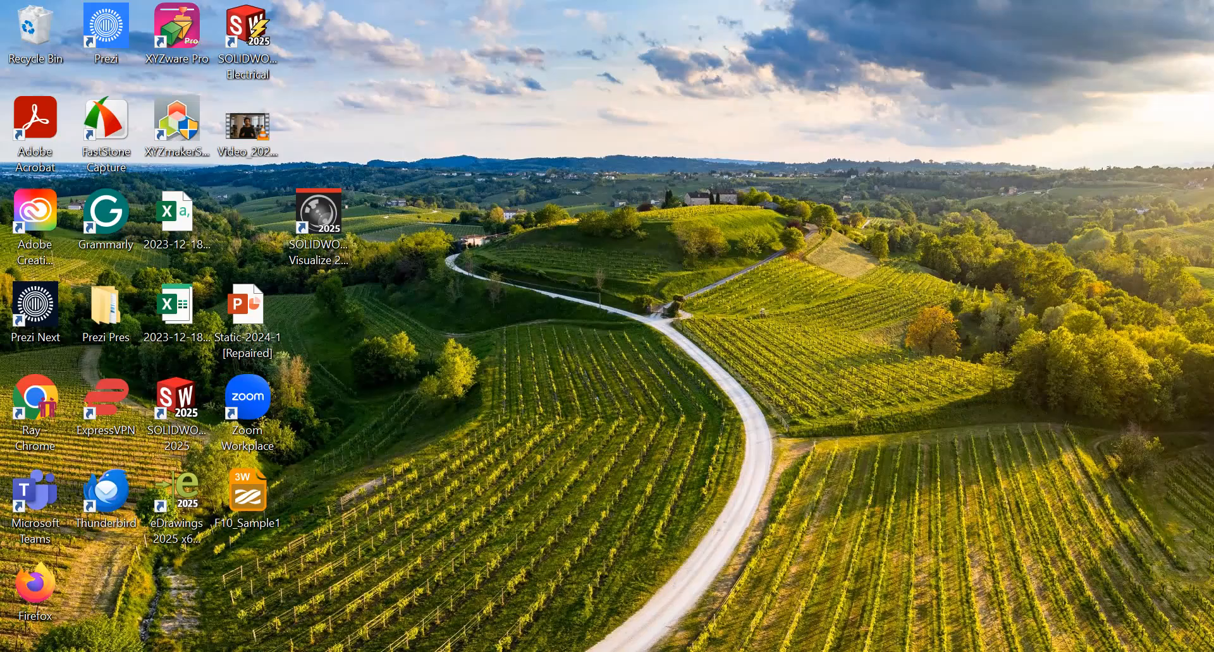
Step: Open the Graphics settings page from the Windows display settings
mouse_move(31, 651)
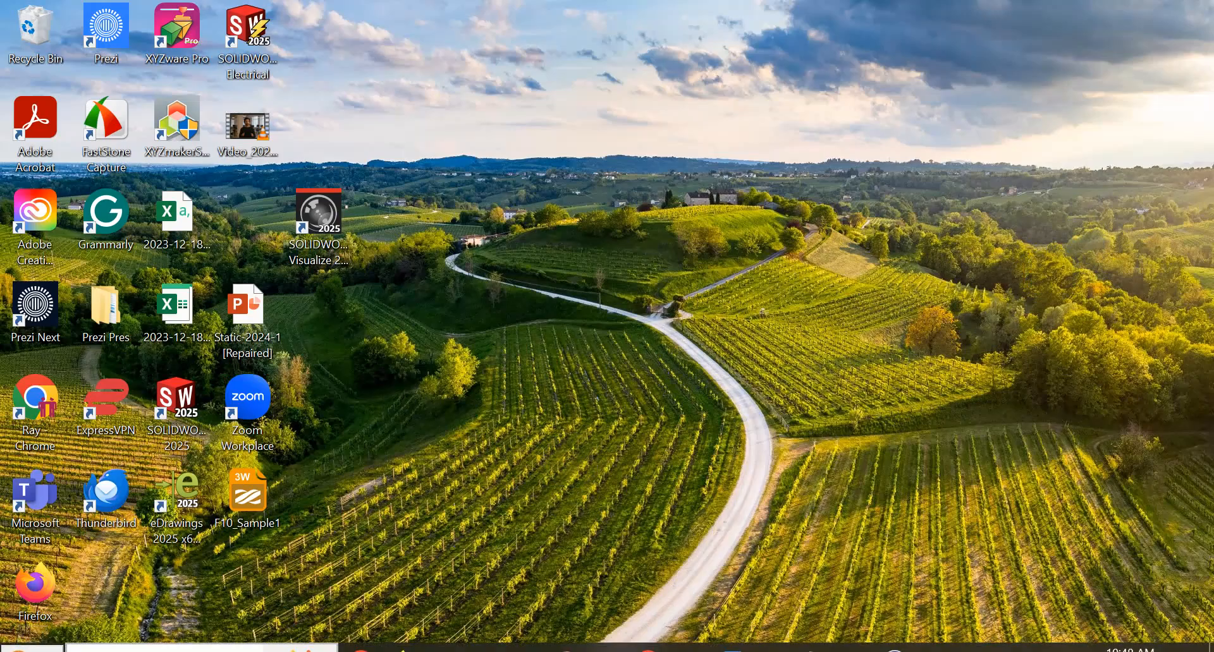
click(182, 648)
text(se)
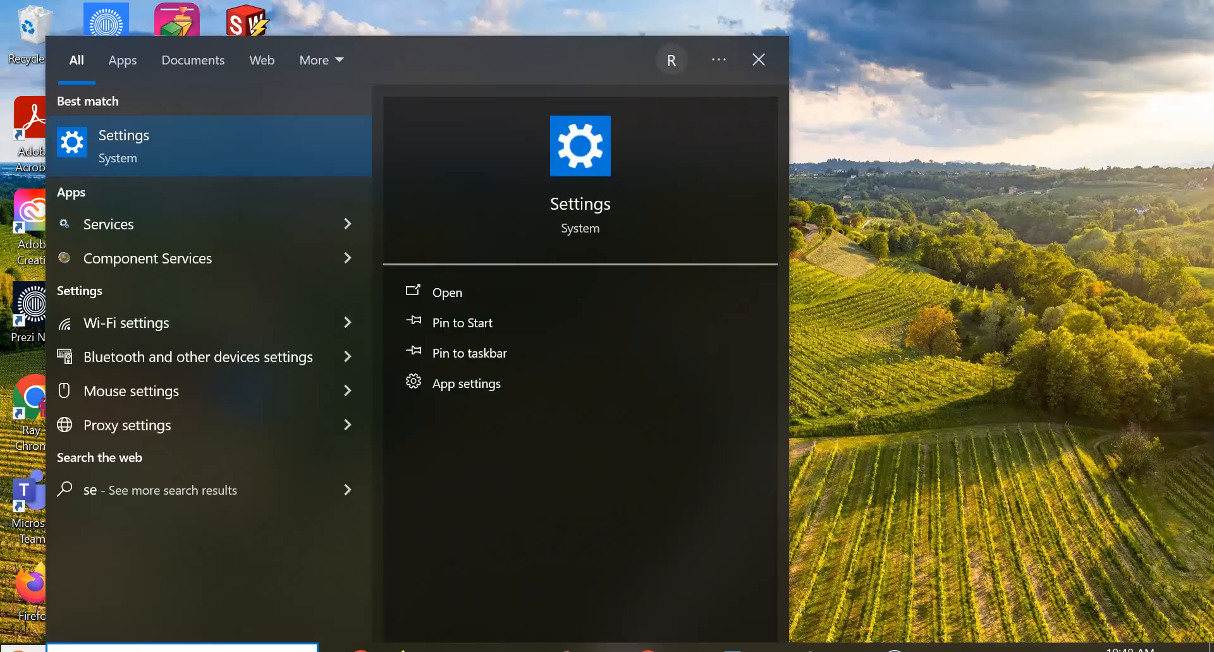
click(136, 148)
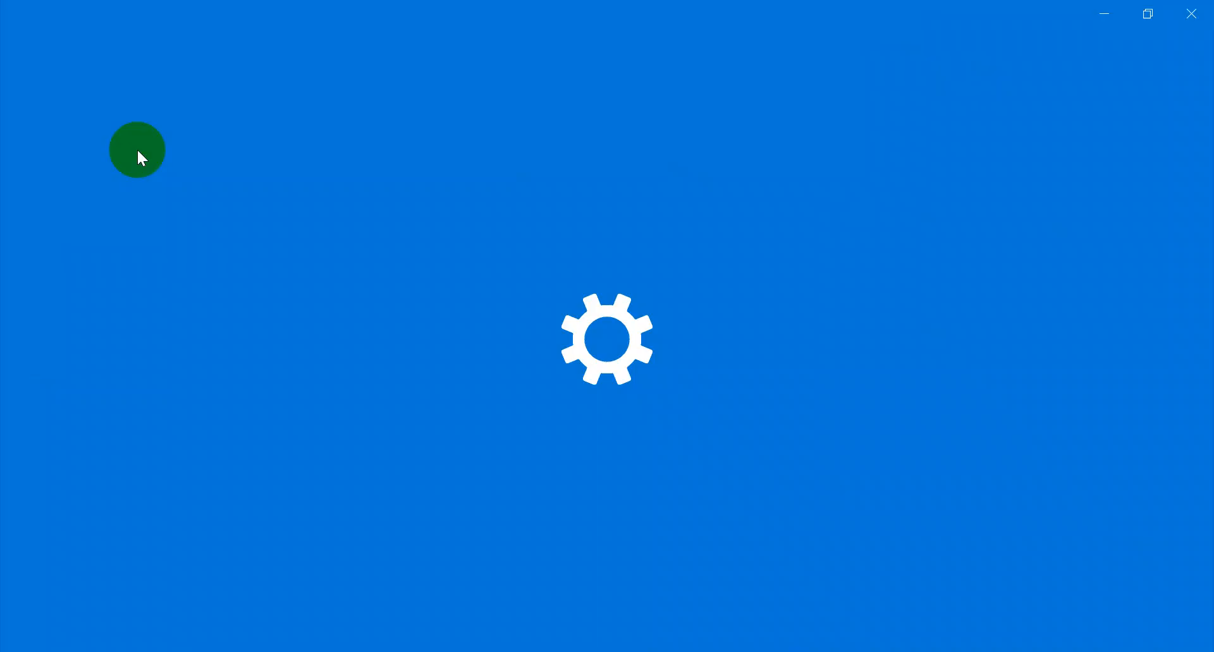
click(207, 232)
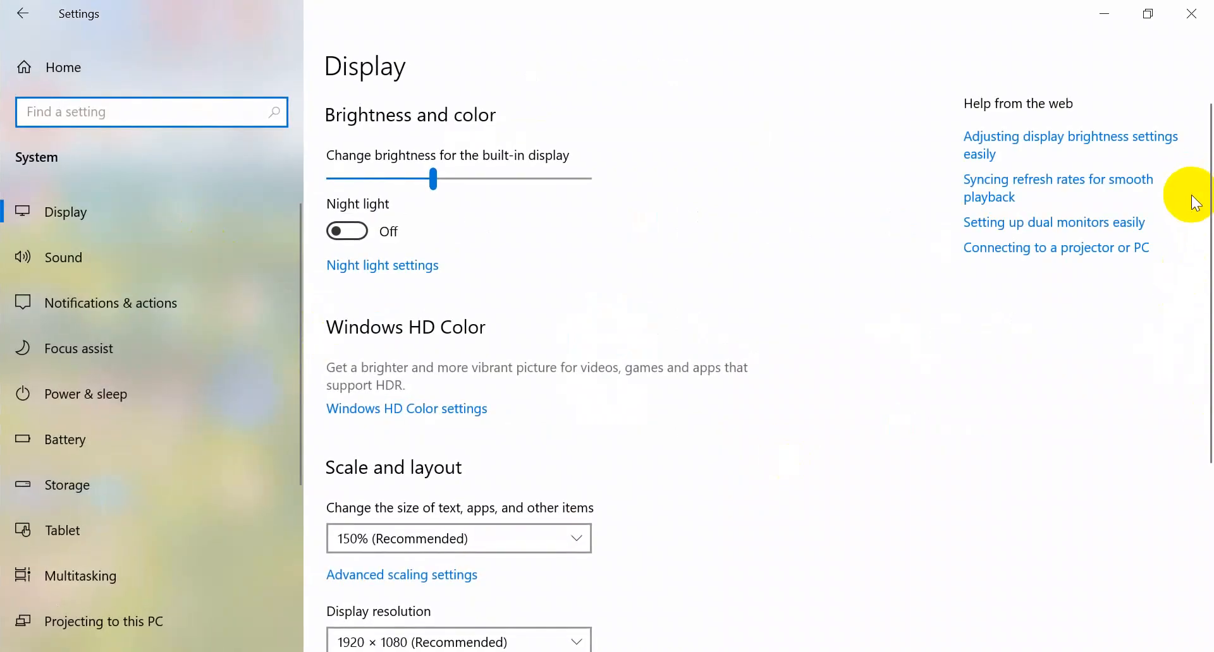
scroll(790, 639, down, 2)
scroll(791, 638, down, 3)
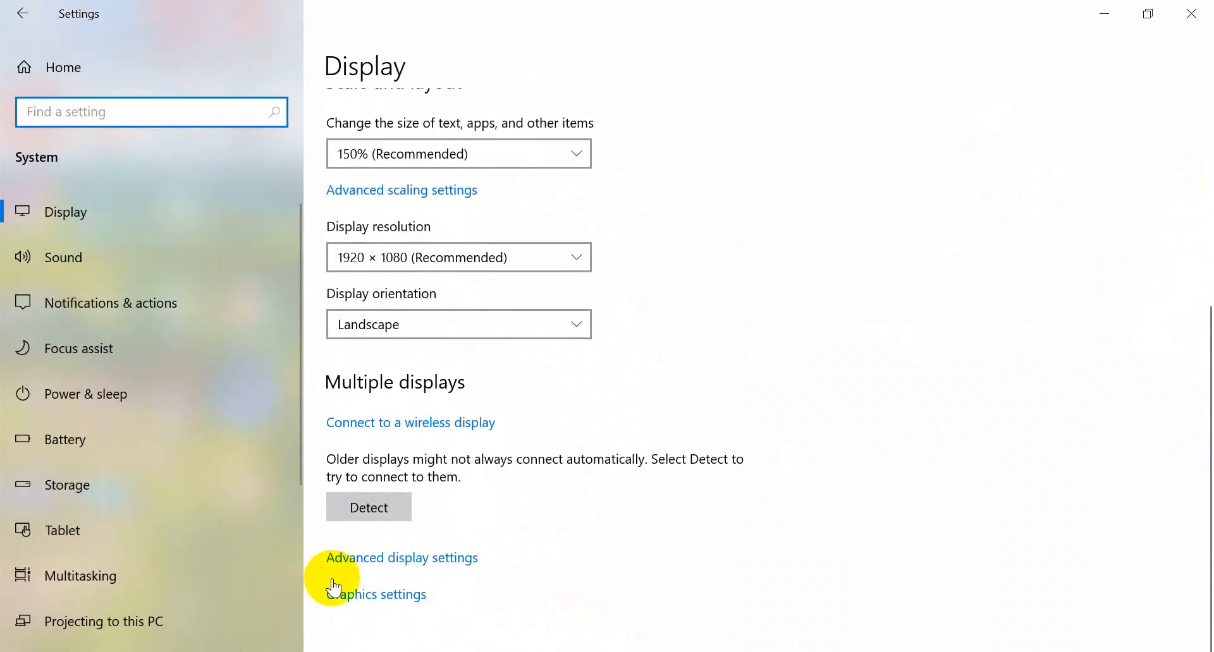
click(360, 599)
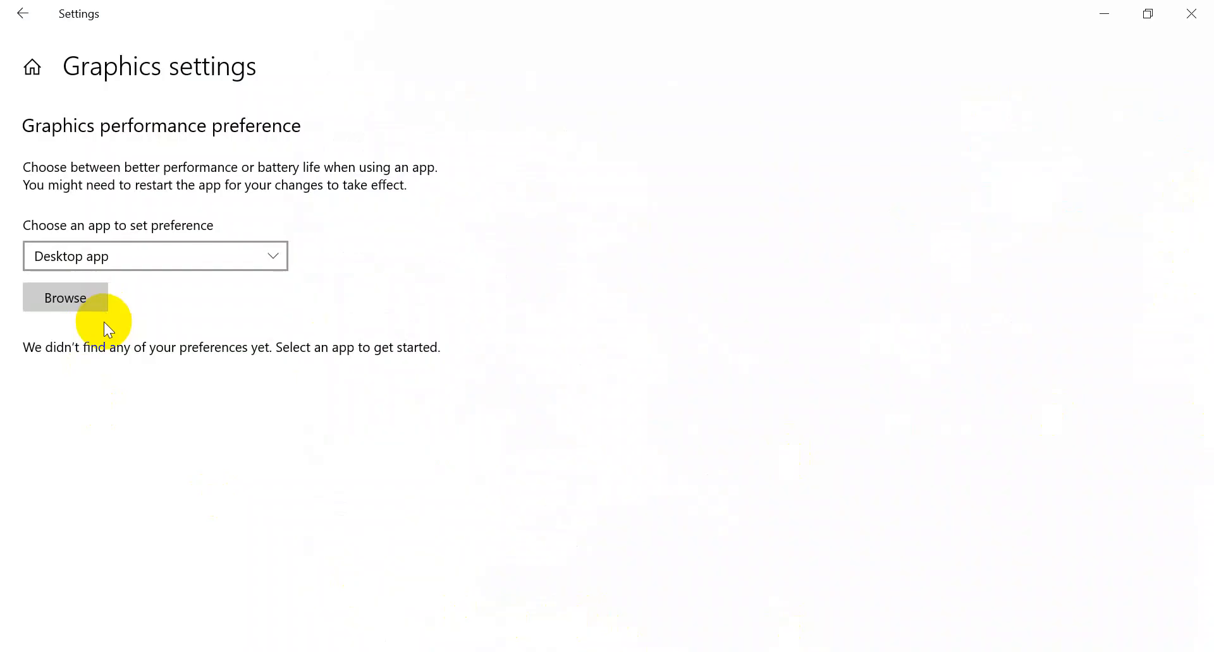
Step: Add the SLDWORKS program from C:\Program Files\SOLIDWORKS Corp\SOLIDWORKS to the apps with a graphics performance preference
click(85, 304)
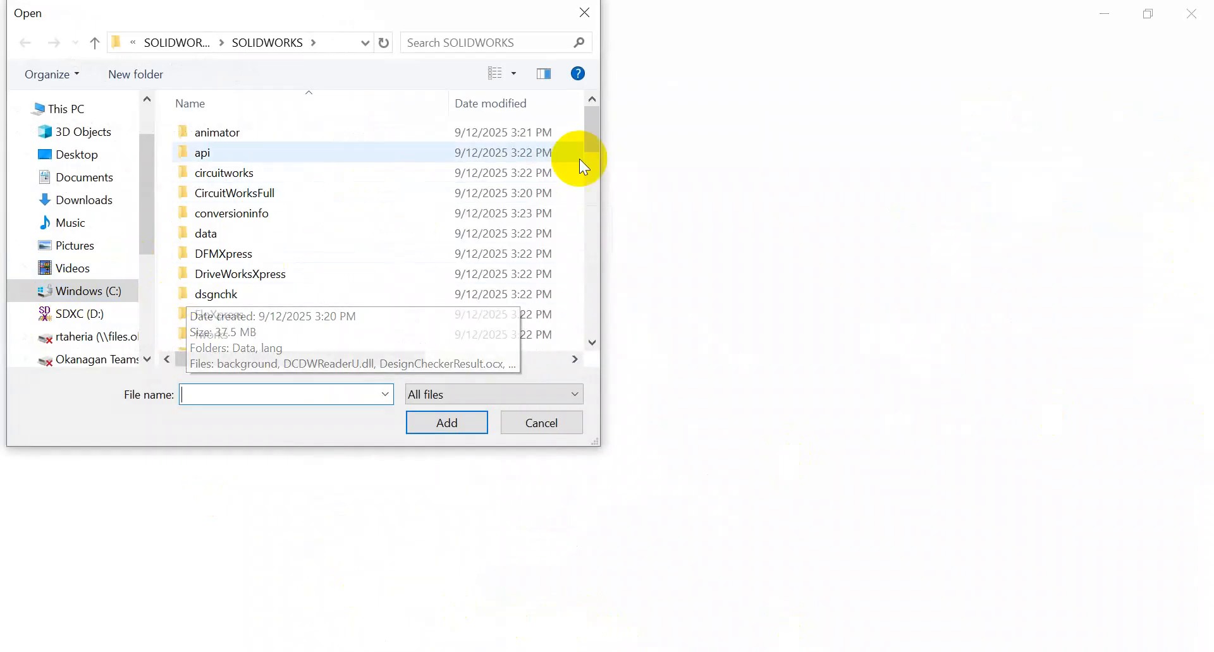
drag(588, 152, 617, 117)
click(68, 291)
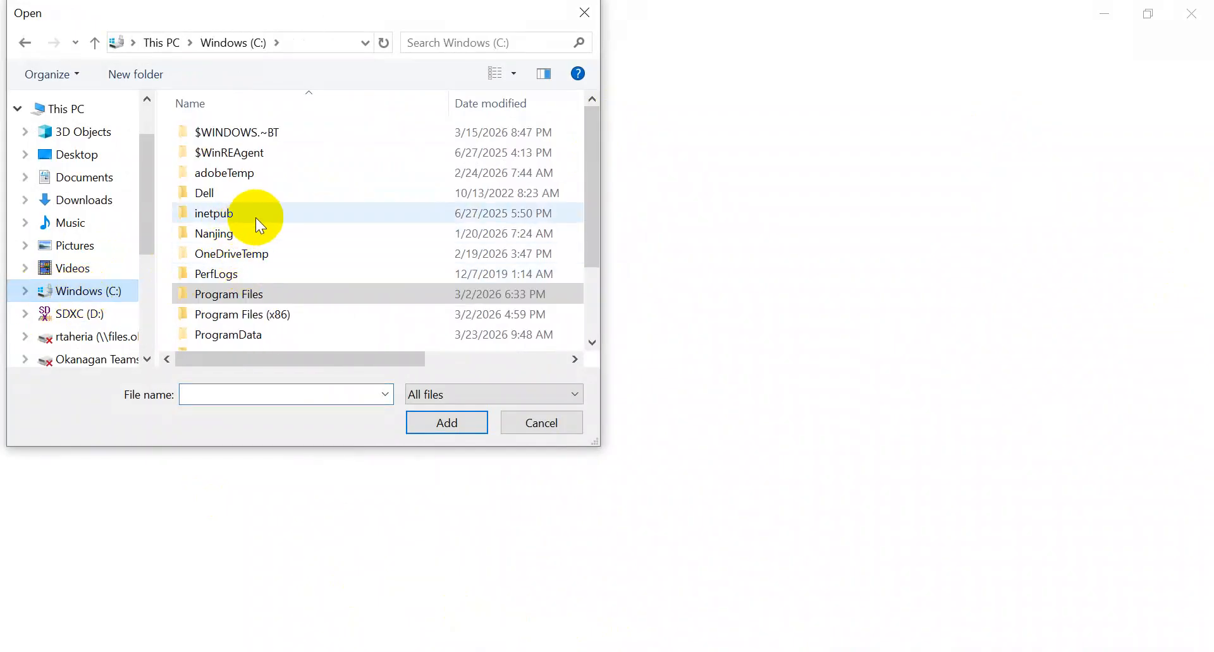
scroll(302, 236, down, 1)
double_click(241, 238)
scroll(308, 242, down, 10)
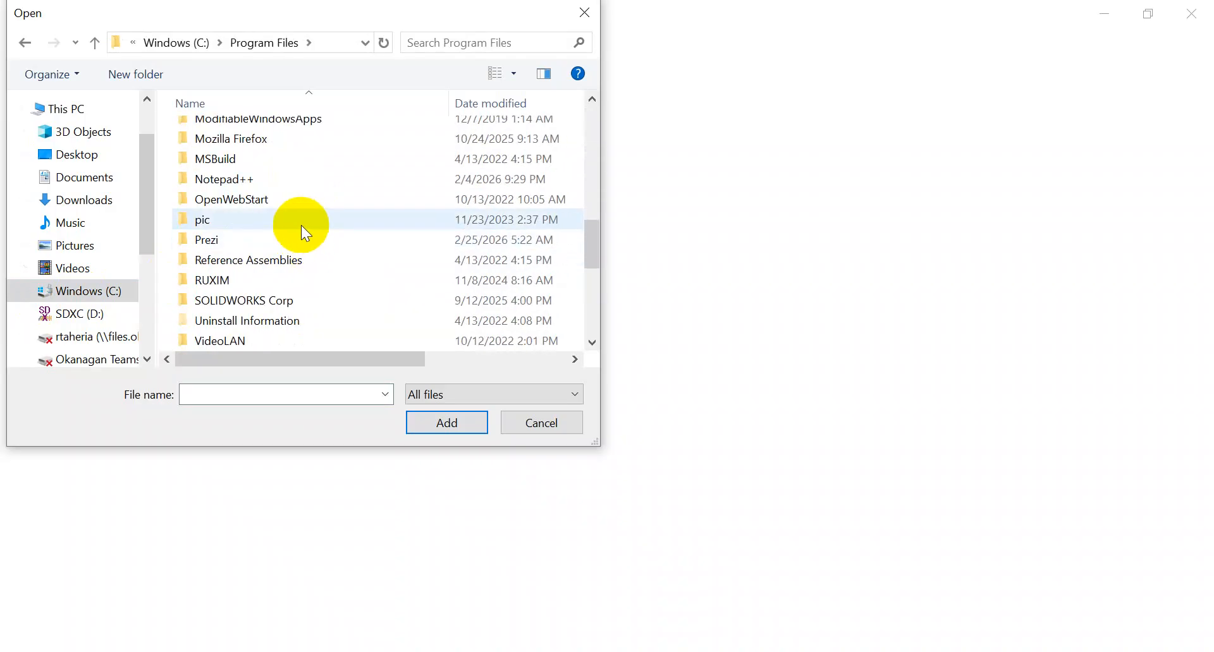
double_click(269, 300)
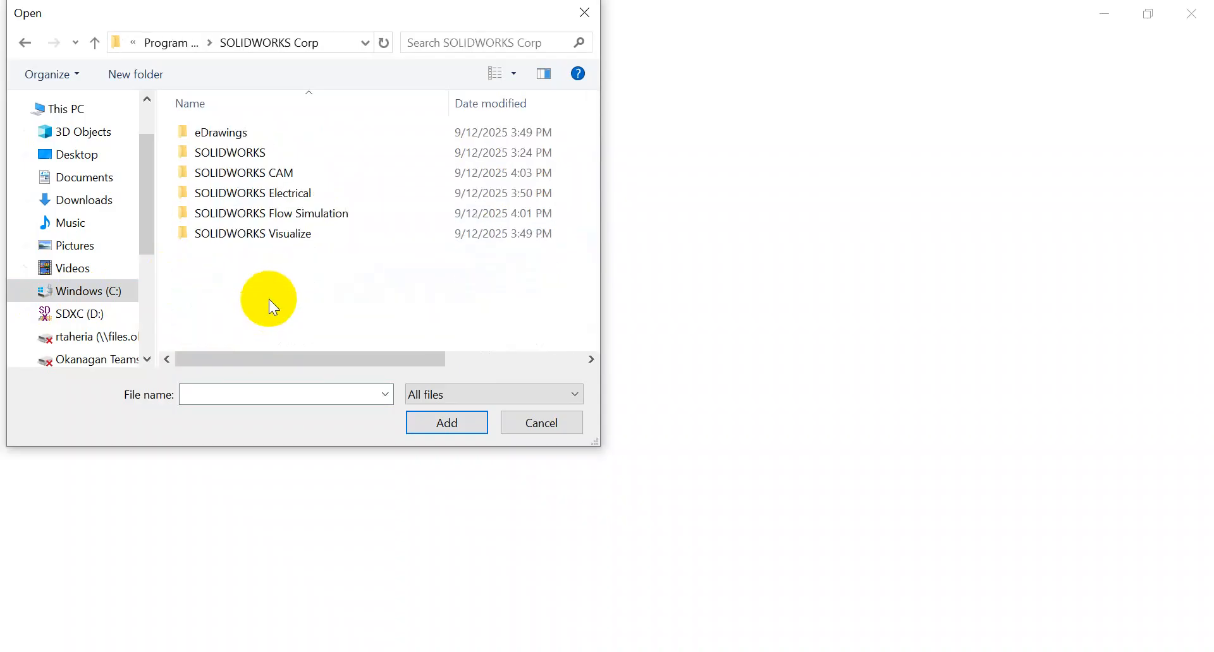
double_click(225, 153)
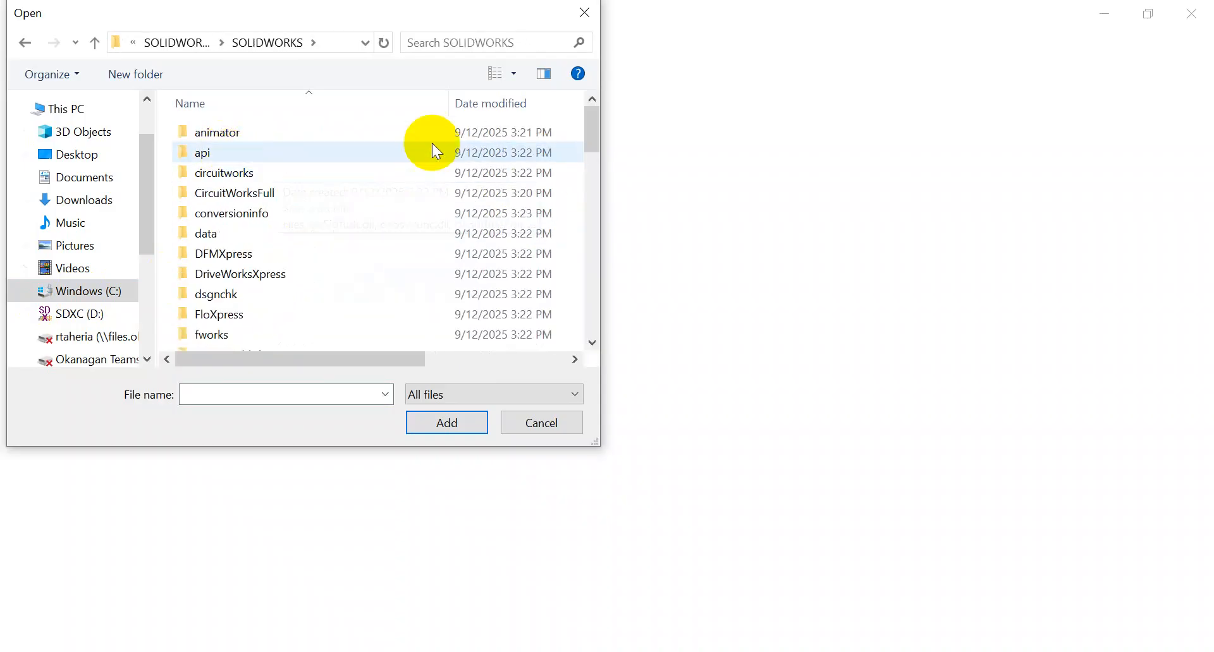
drag(595, 129, 610, 302)
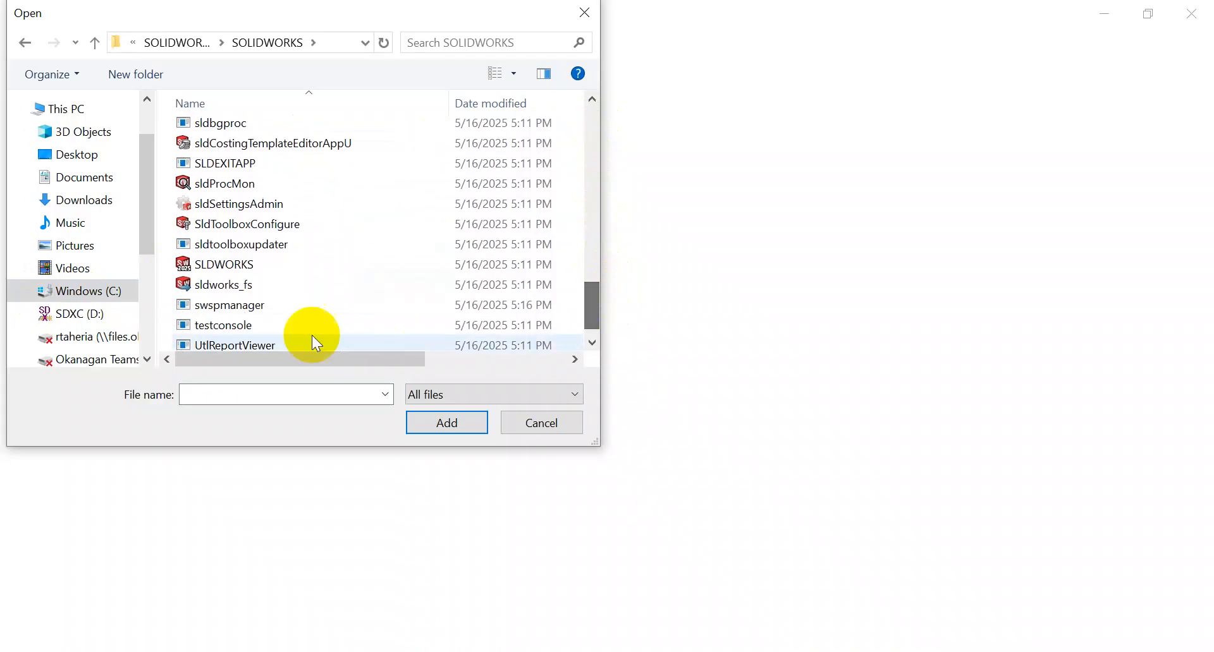
click(238, 264)
click(447, 424)
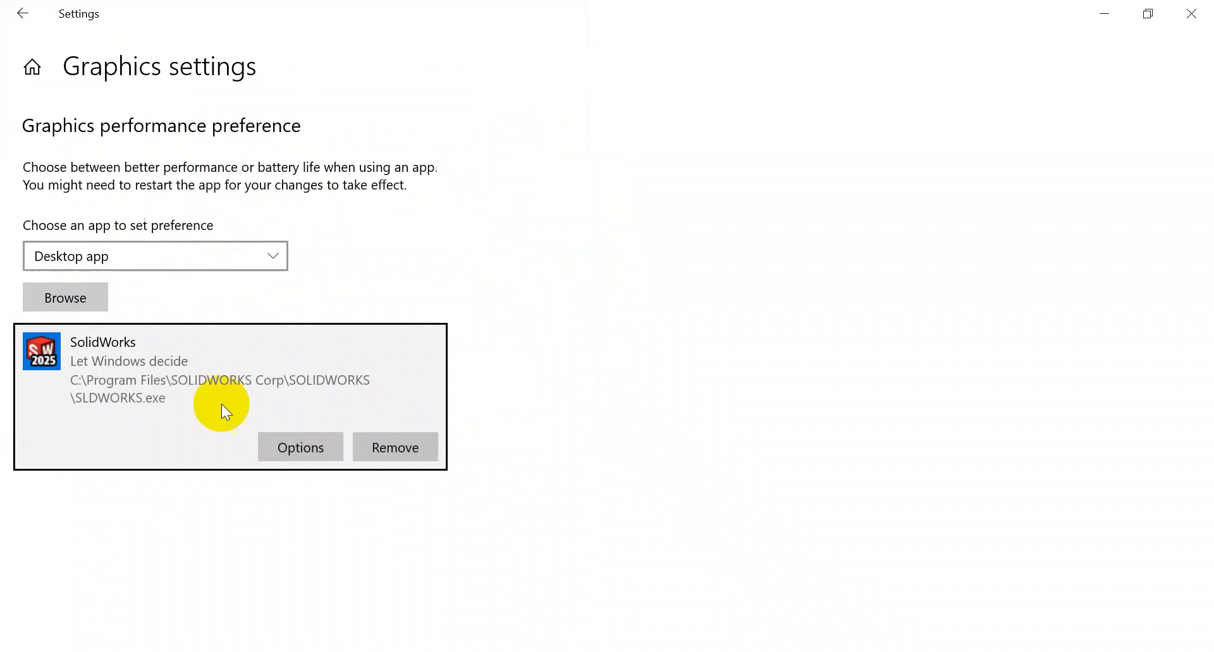
Step: Save High performance as the graphics preference for SolidWorks and close the Windows settings
click(291, 452)
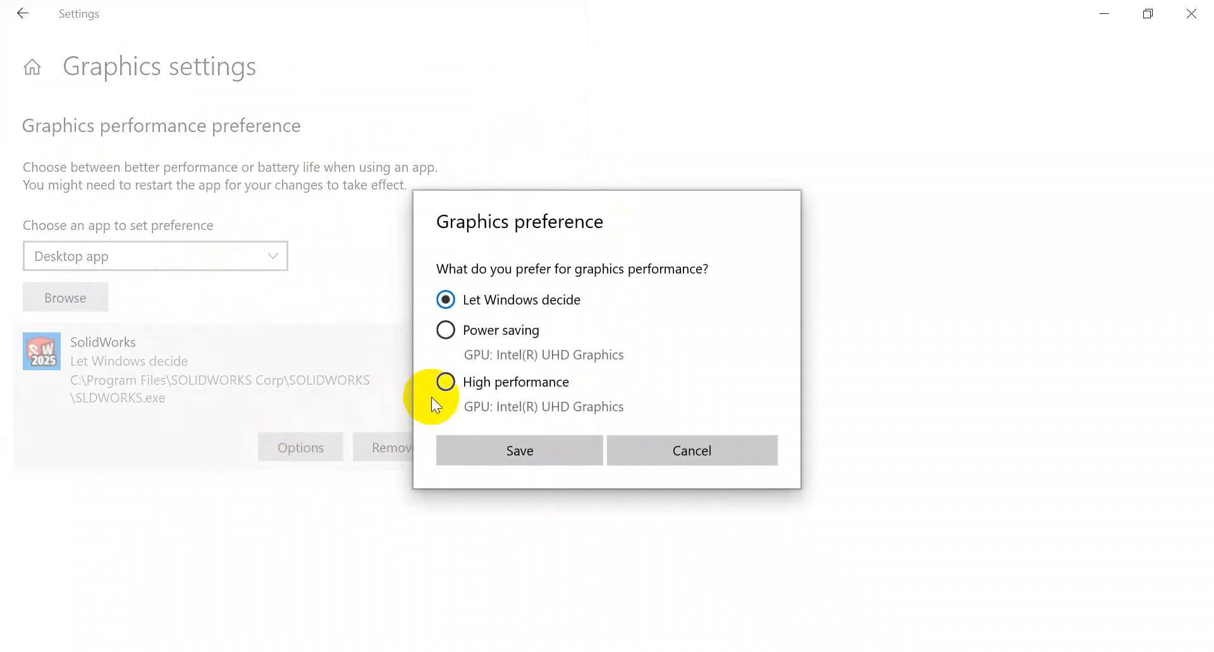
click(453, 385)
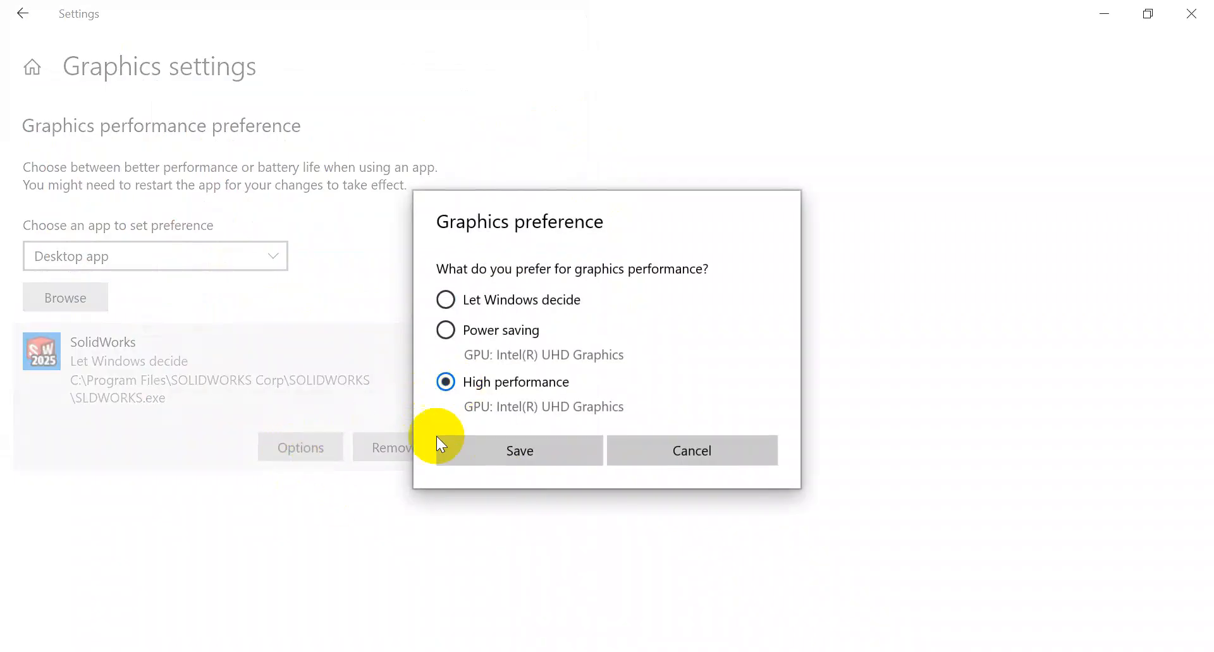
click(527, 457)
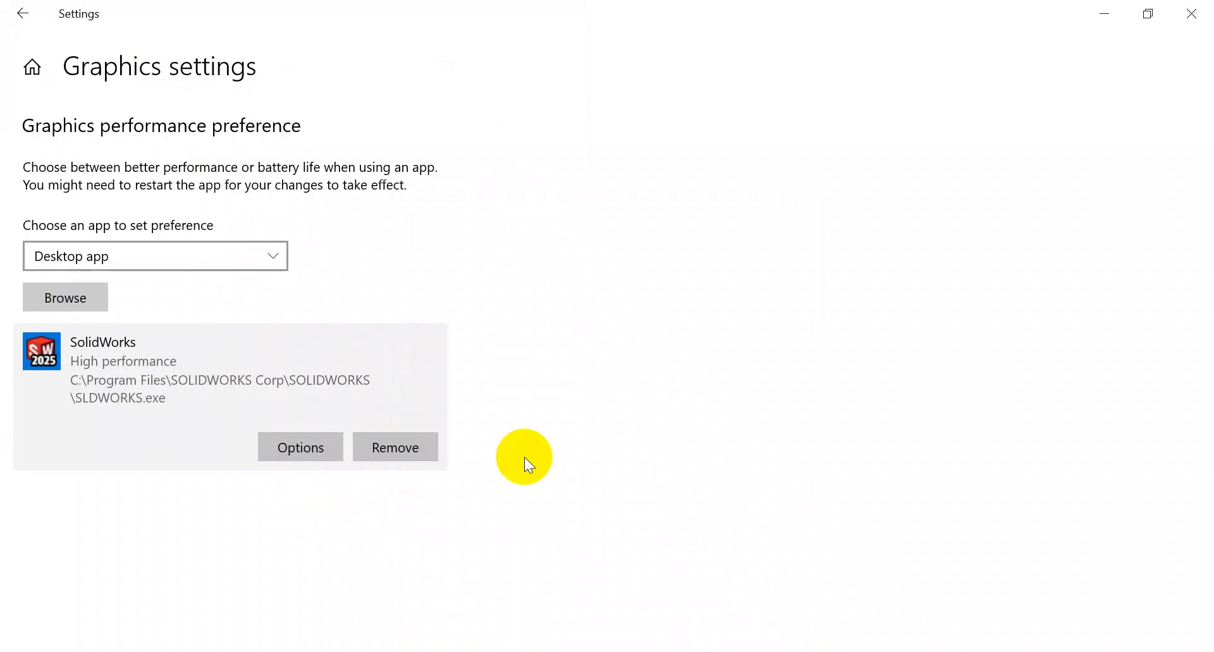
click(1191, 14)
Step: Launch SOLIDWORKS 2025, dismiss its welcome window and add-in notice, and open the recent assembly Assem10
mouse_move(569, 651)
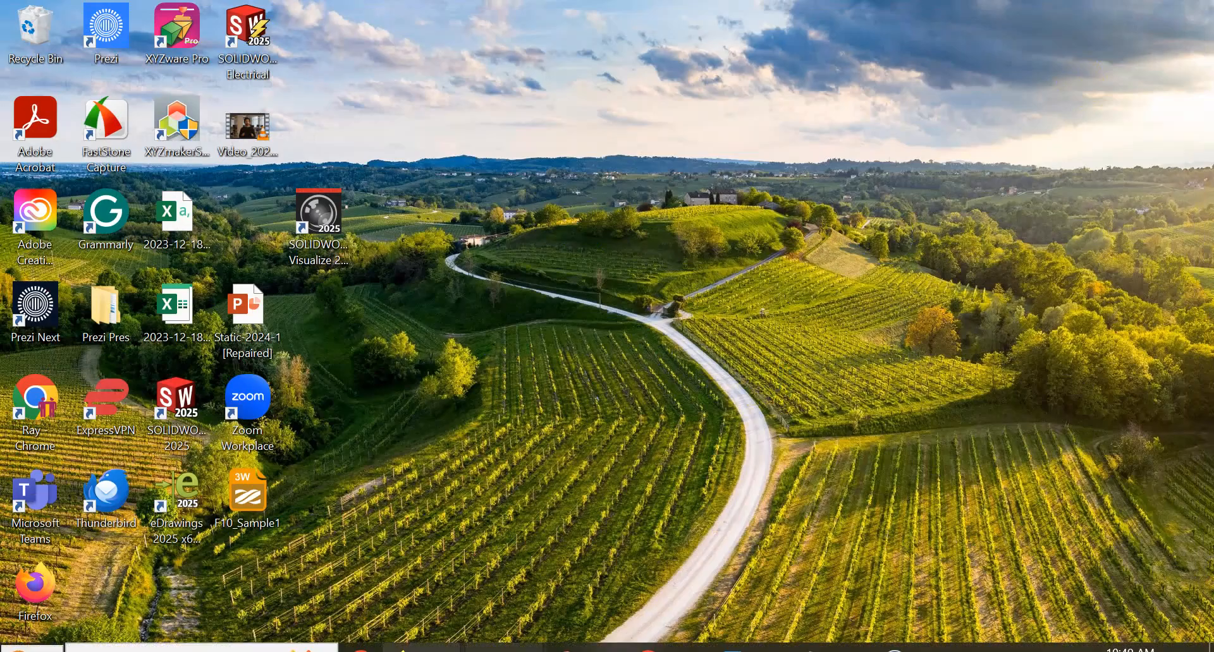
click(177, 401)
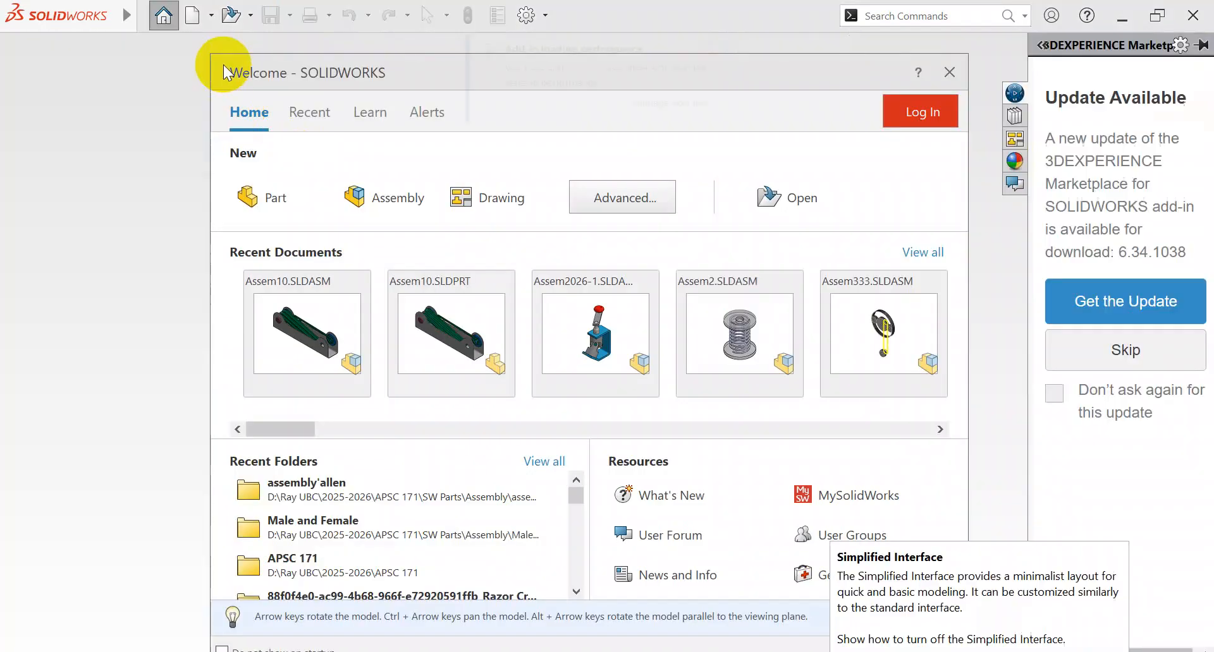
click(949, 72)
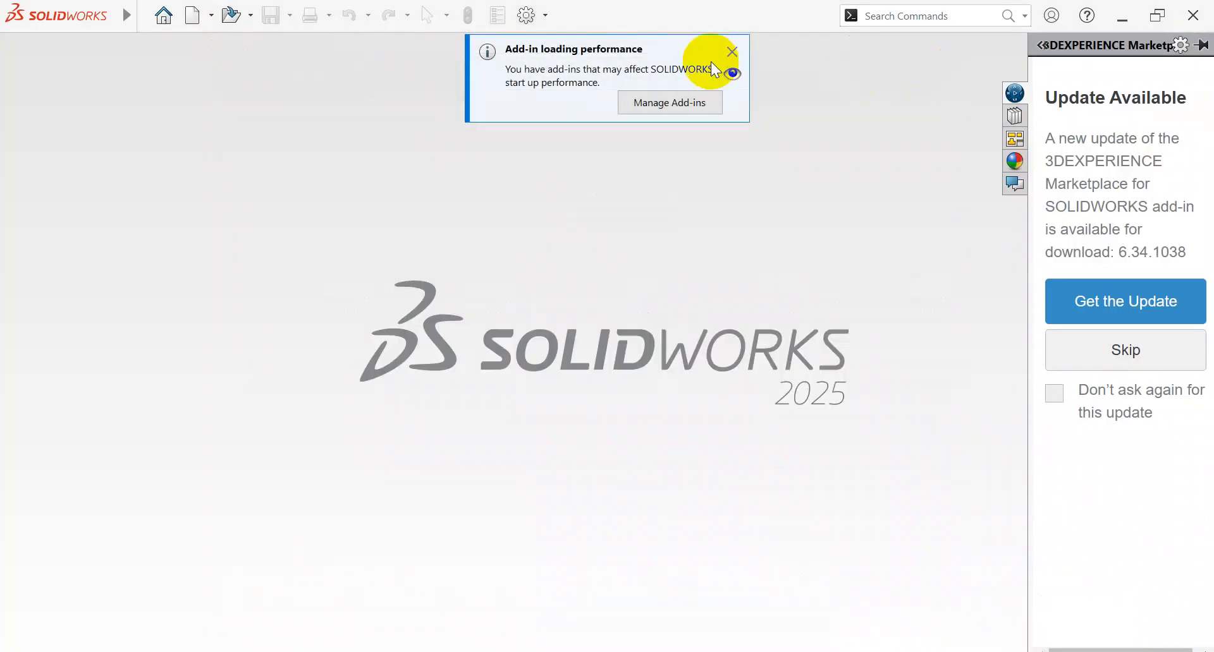
click(732, 51)
click(145, 24)
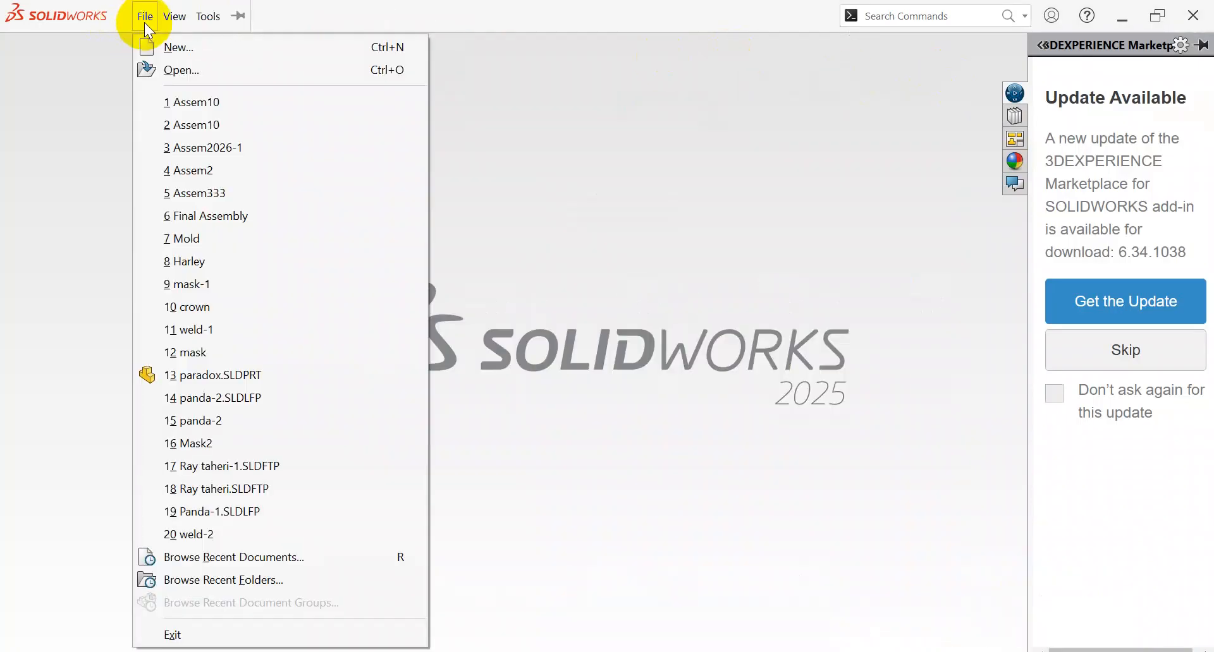
click(215, 108)
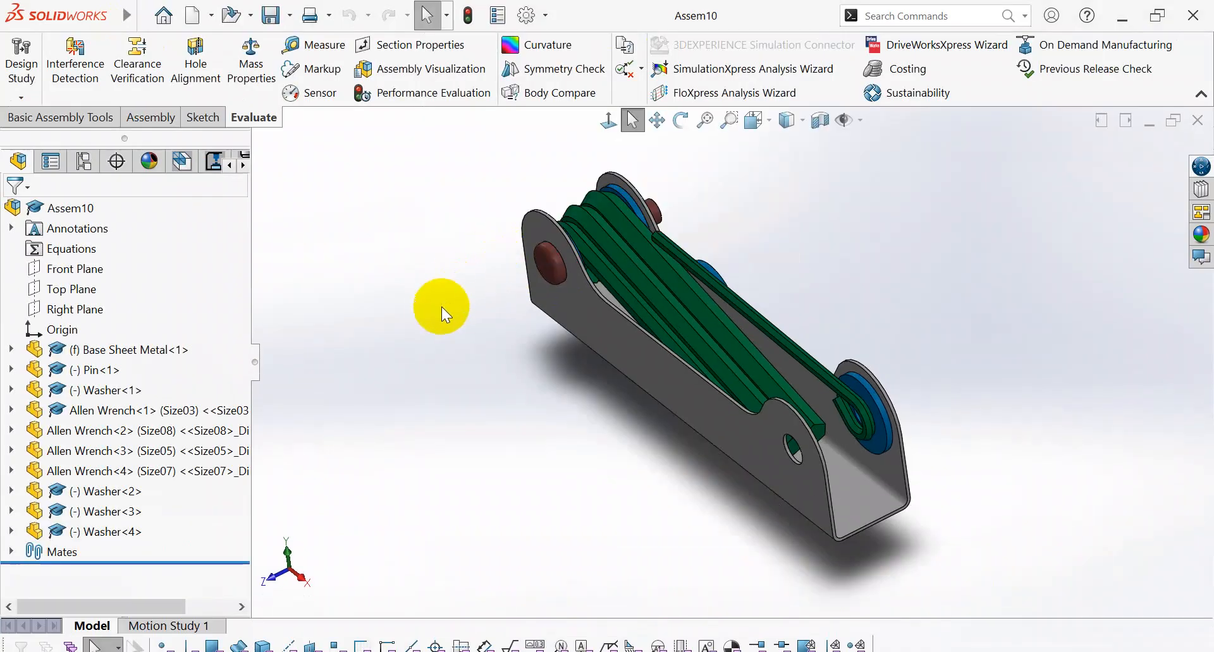
Step: Open the system options and show the Assemblies settings
click(141, 15)
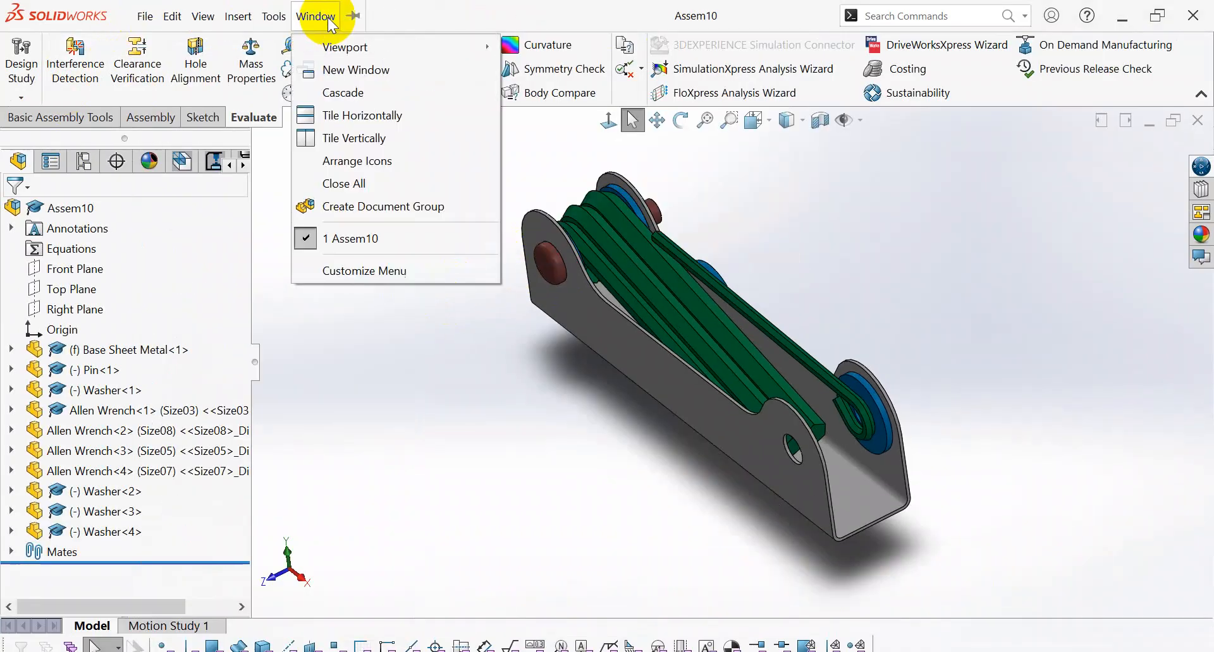
click(447, 141)
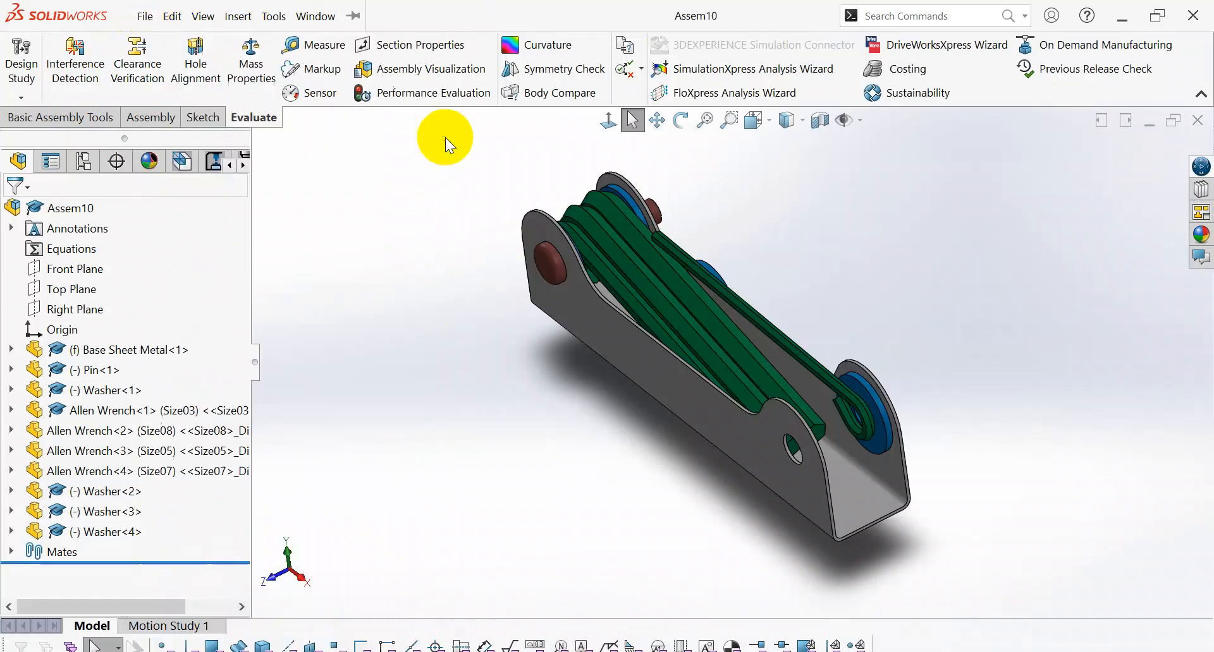
click(544, 16)
click(564, 45)
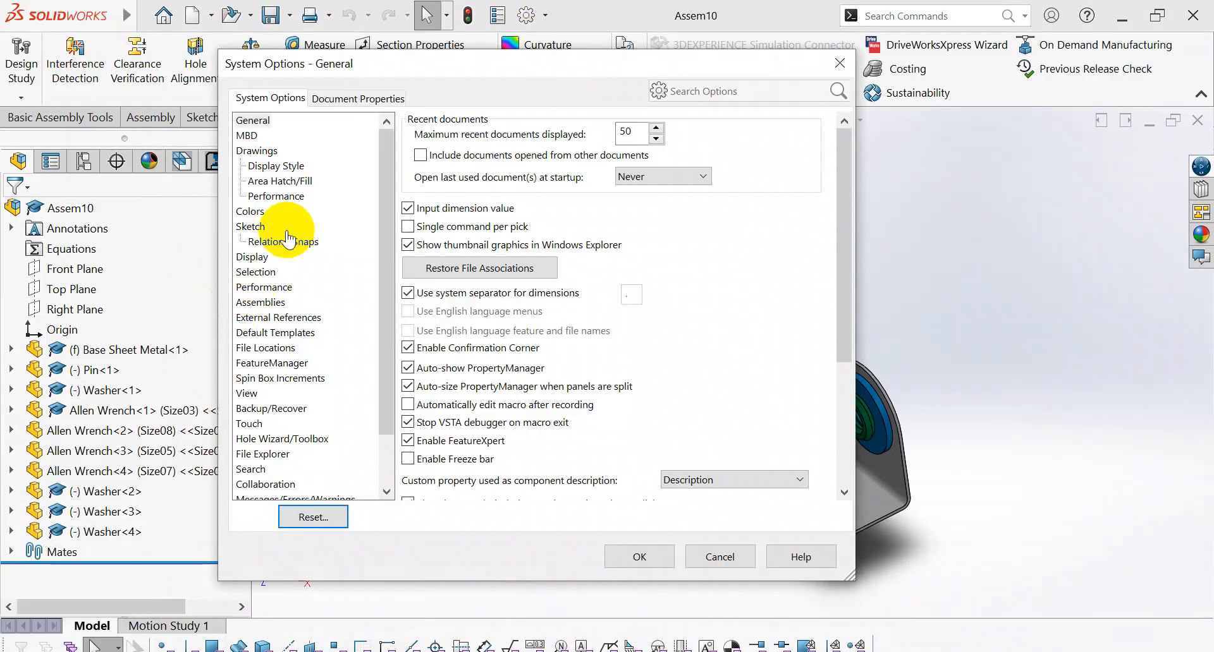
click(260, 302)
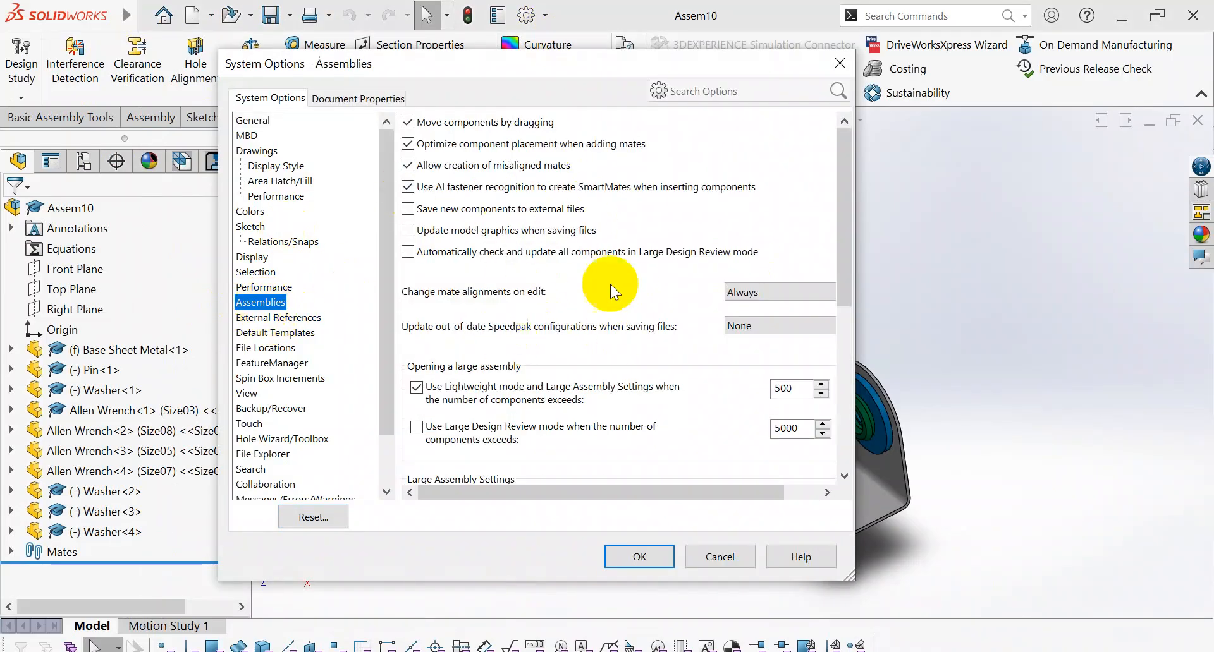
Step: Turn Large Design Review mode for opening large assemblies on and off again, and examine the Large Assembly Settings
scroll(848, 150, down, 3)
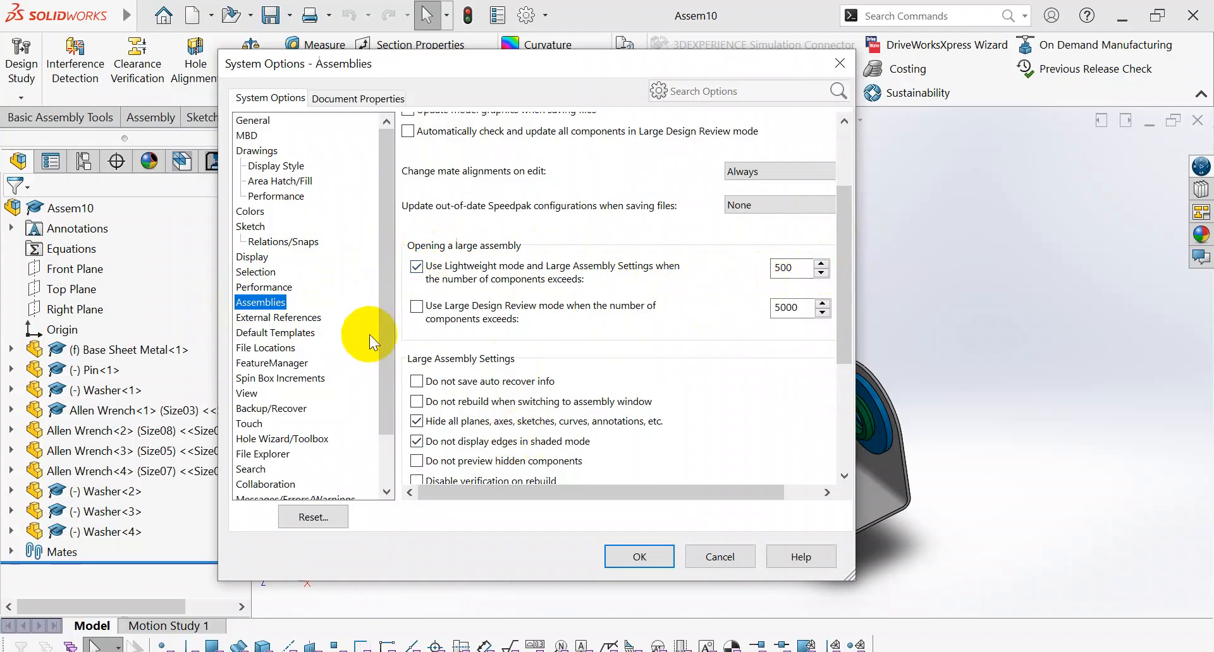
click(417, 308)
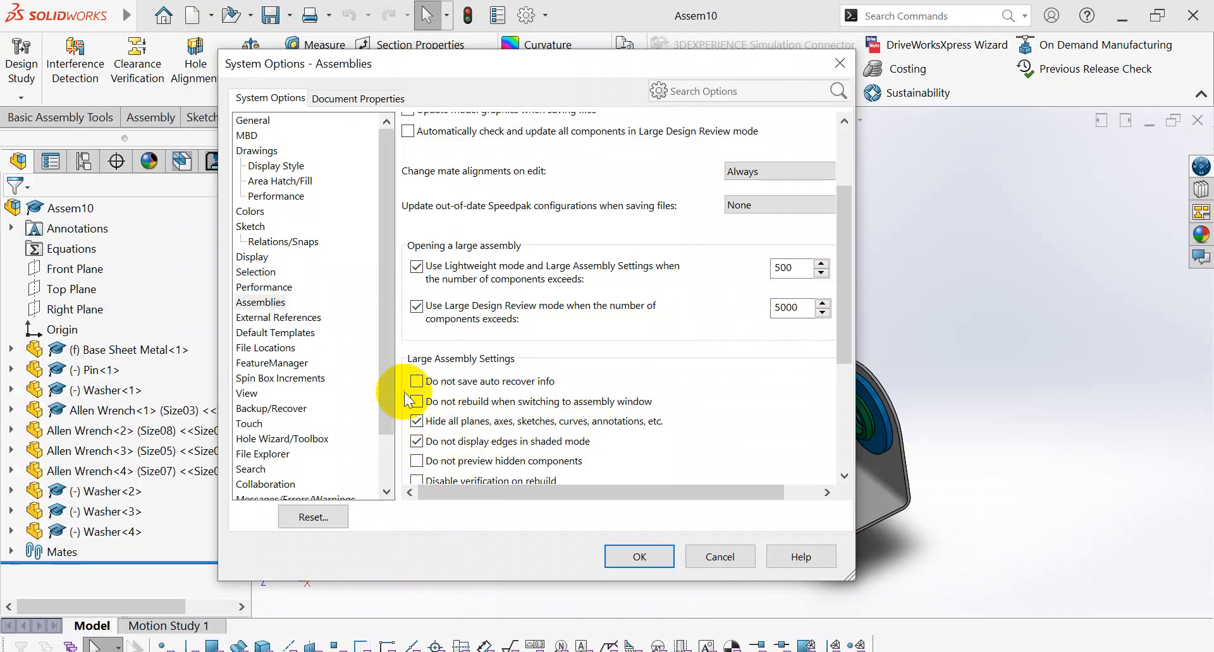
click(416, 306)
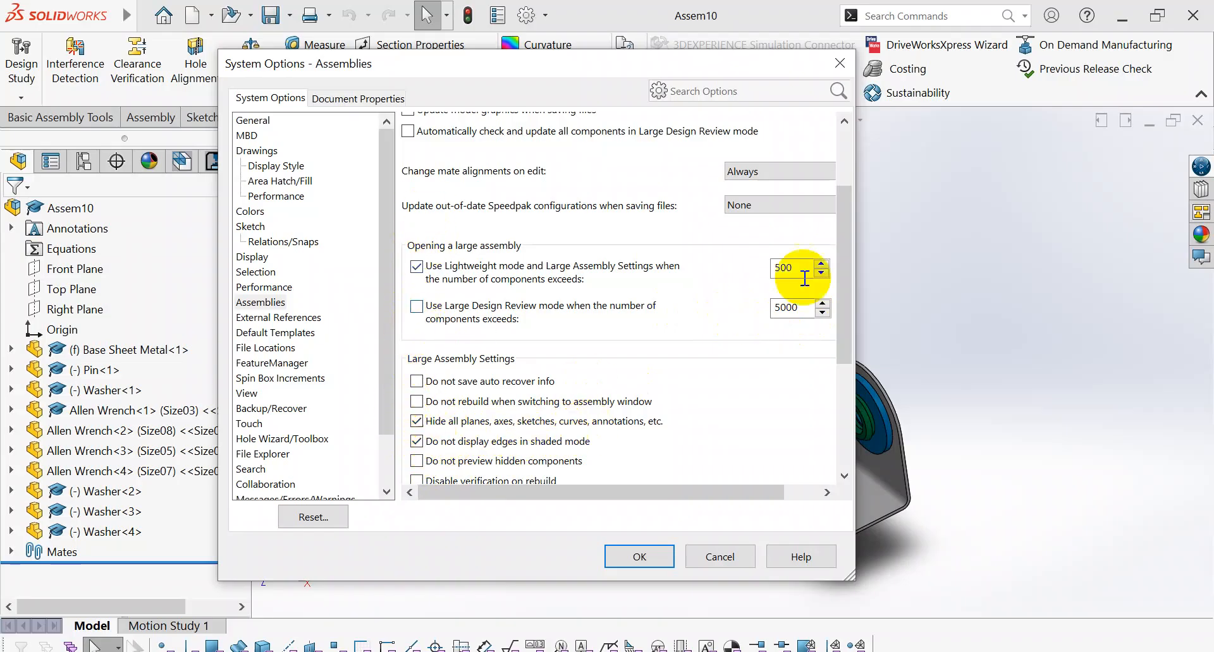
drag(850, 268, 854, 409)
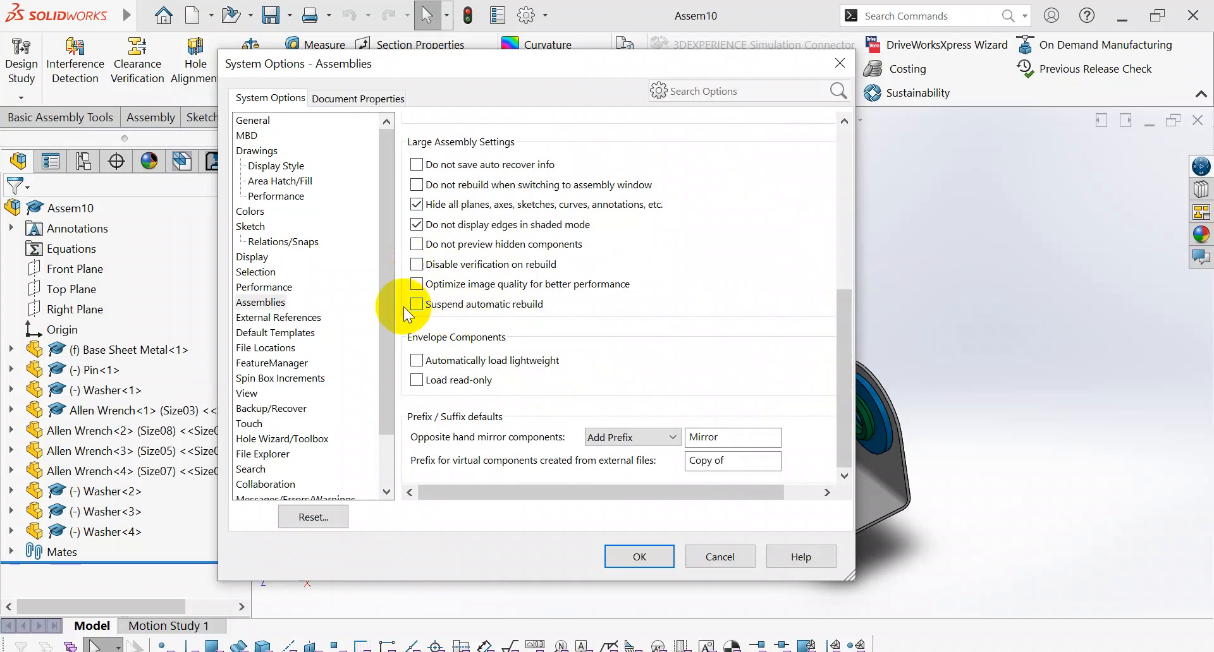
Step: In the Performance options, set the level of detail toward More (slower), about a quarter of the way along its range
click(266, 288)
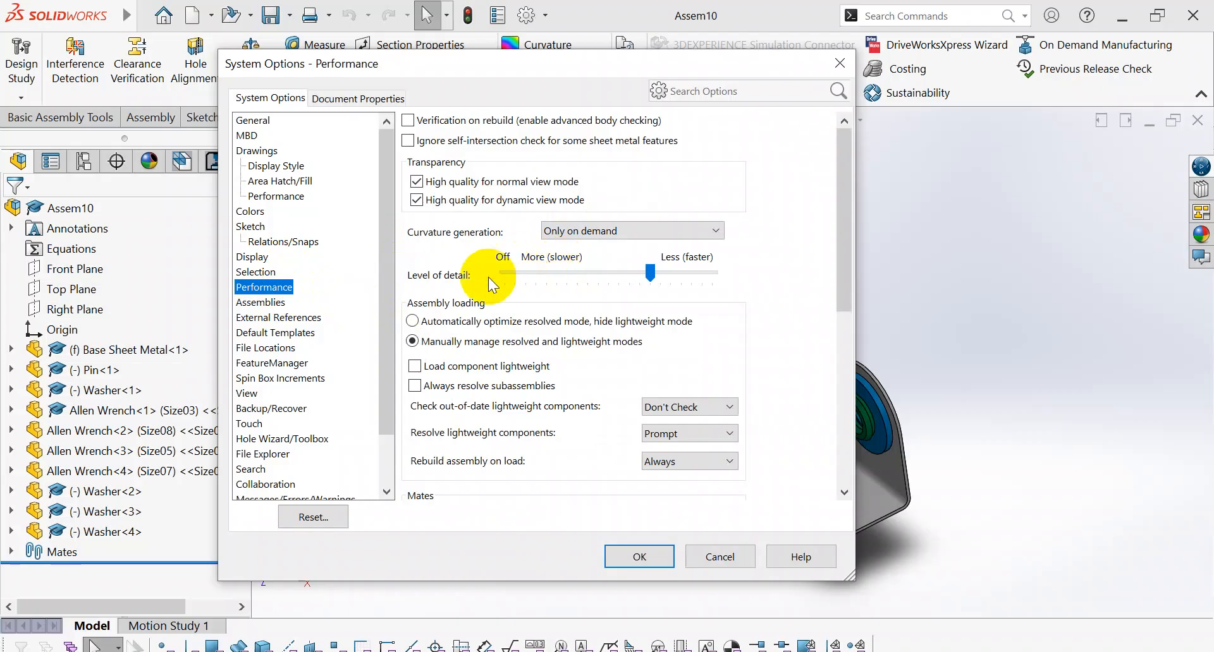
click(641, 277)
drag(640, 277, 649, 278)
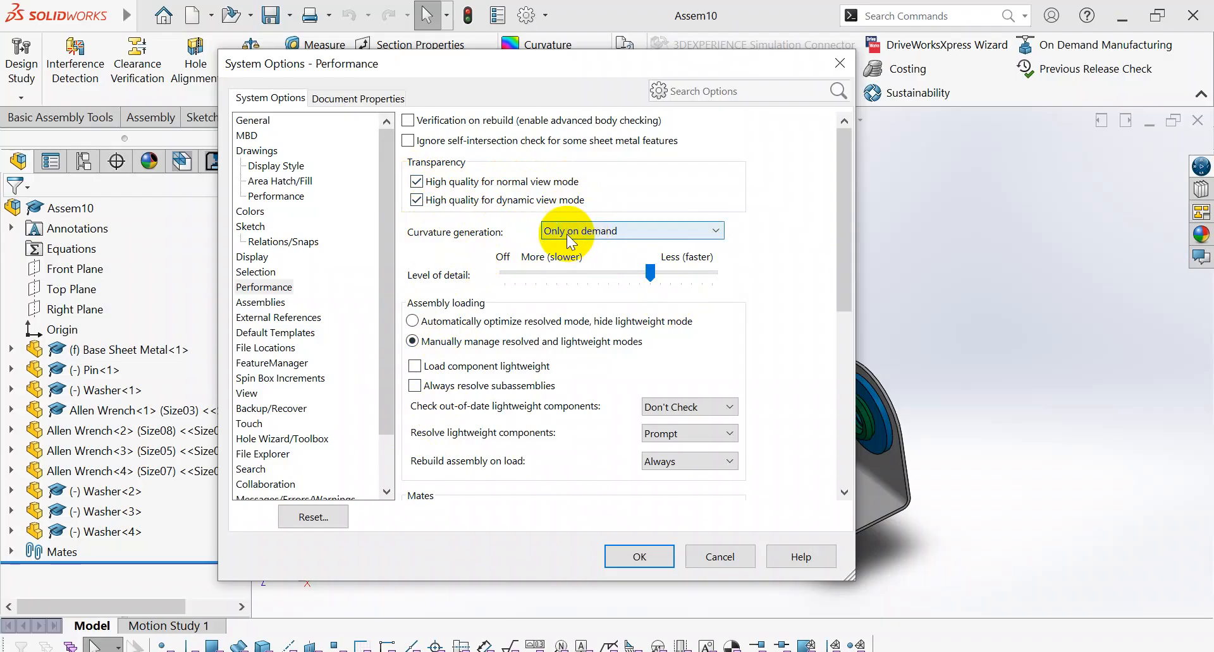
click(650, 272)
drag(651, 272, 589, 270)
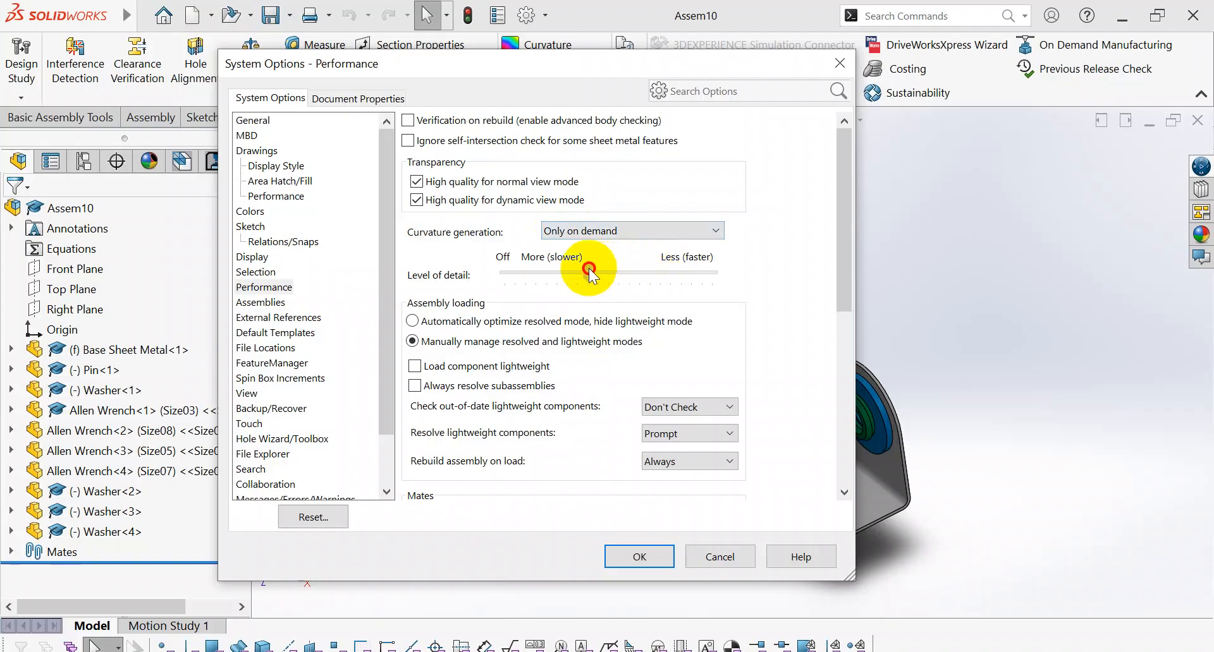
drag(511, 272, 562, 278)
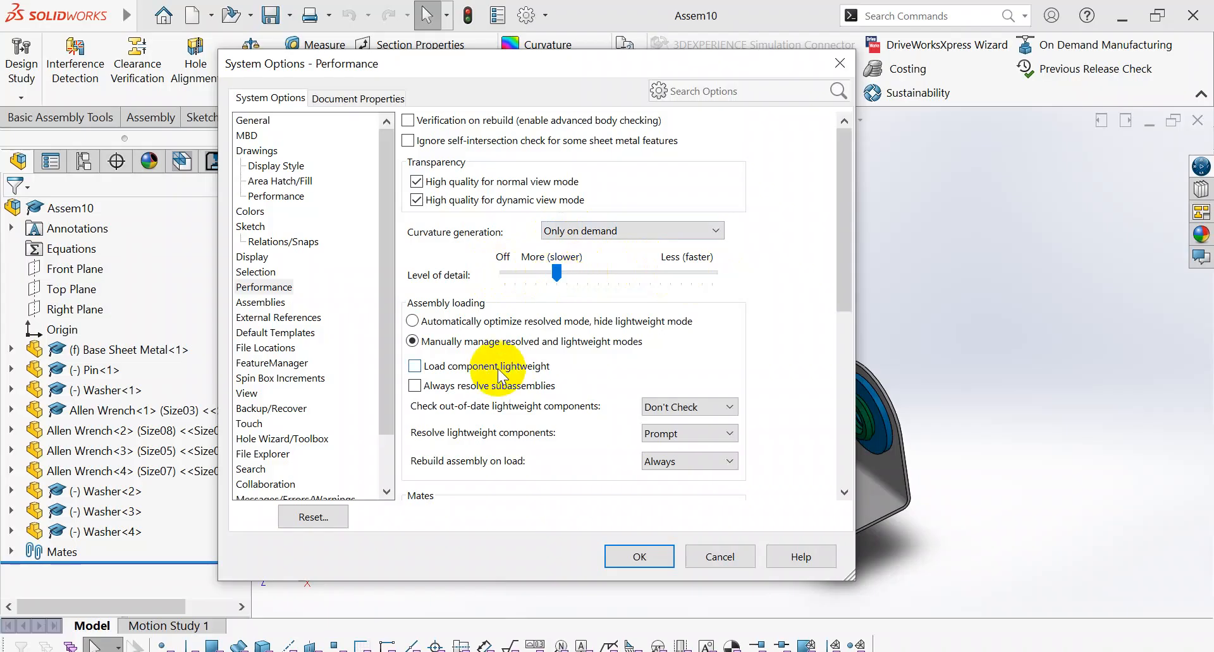
Step: Enable Load component lightweight for assembly loading, with Manually manage resolved and lightweight modes selected
click(414, 372)
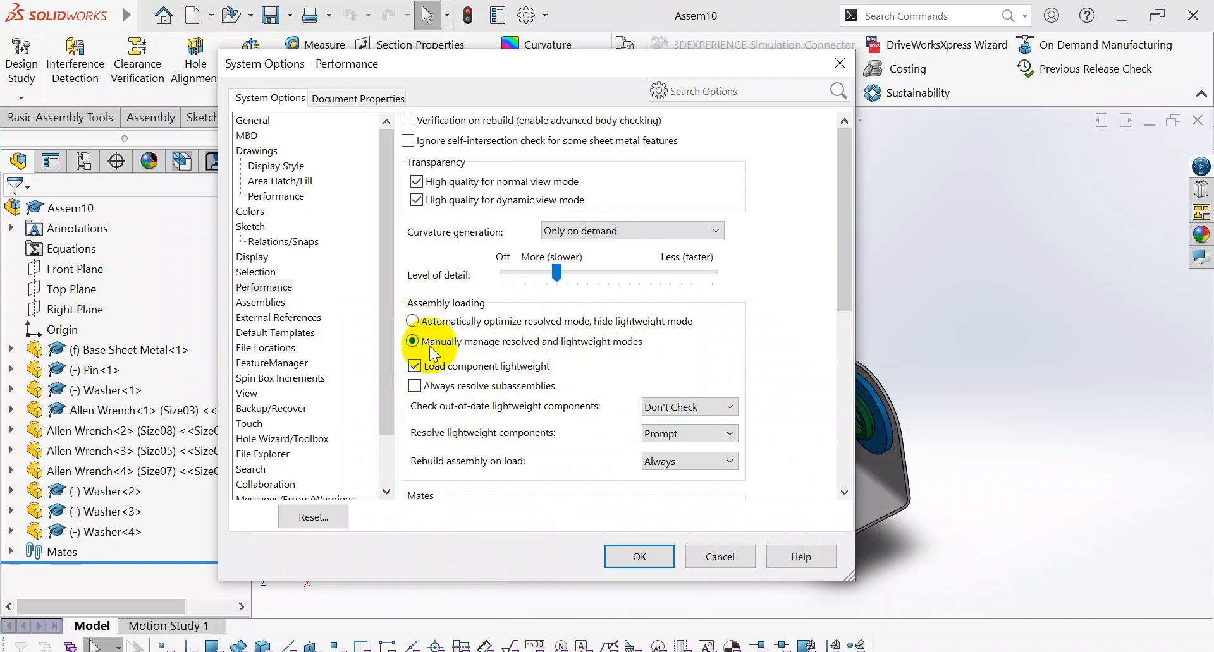
click(411, 321)
click(412, 342)
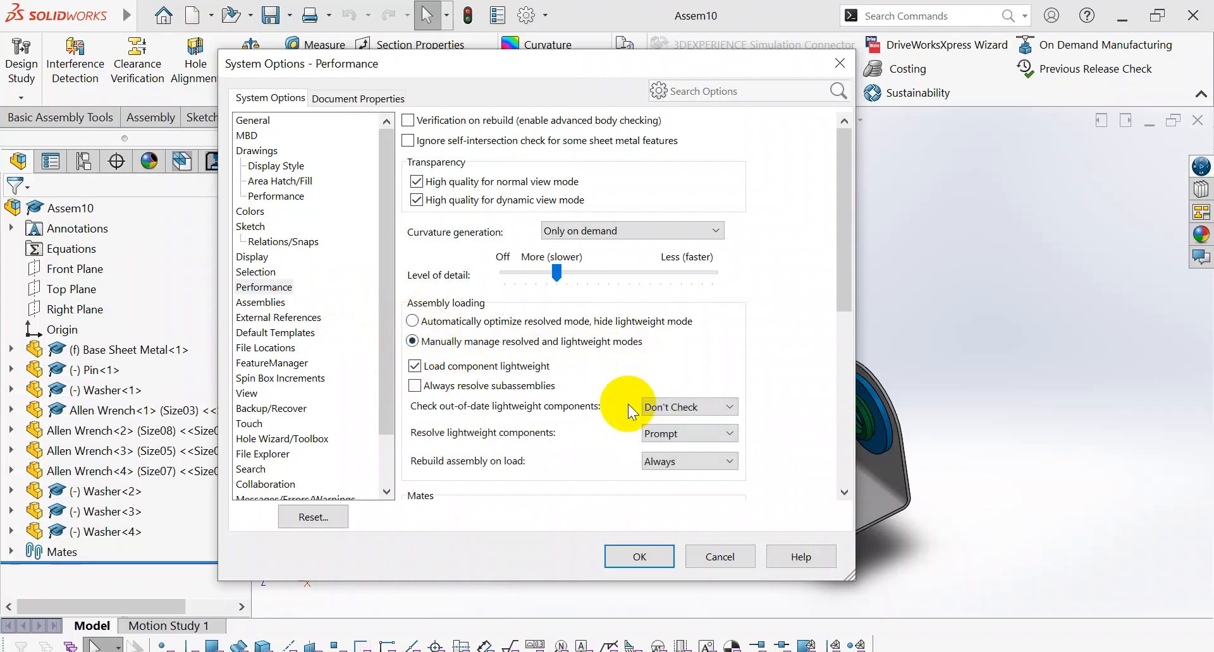
Step: Set the mate animation speed to Off in the Performance options and apply the system options
drag(847, 283, 860, 407)
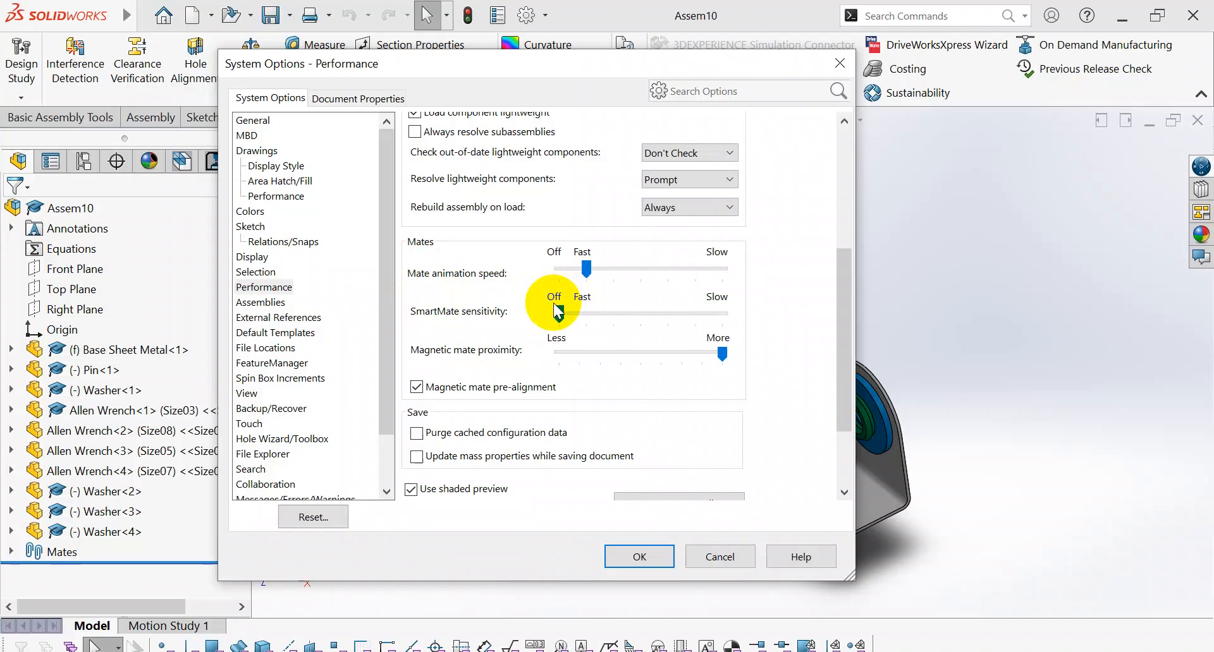
click(571, 272)
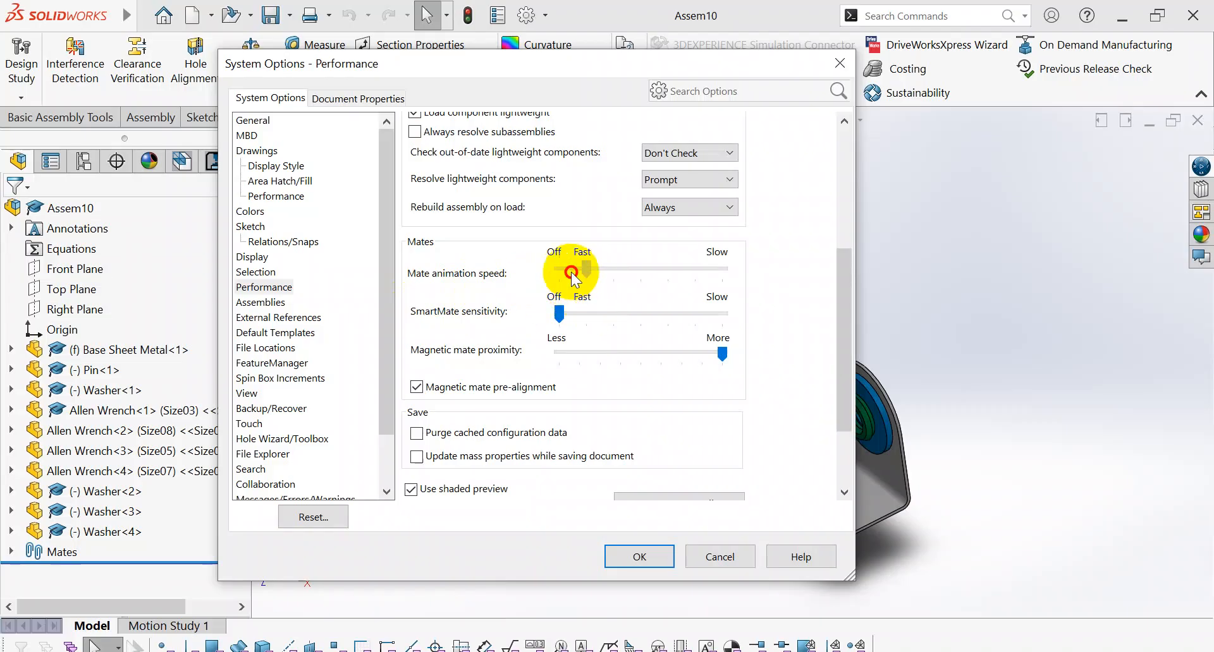
drag(572, 272, 534, 267)
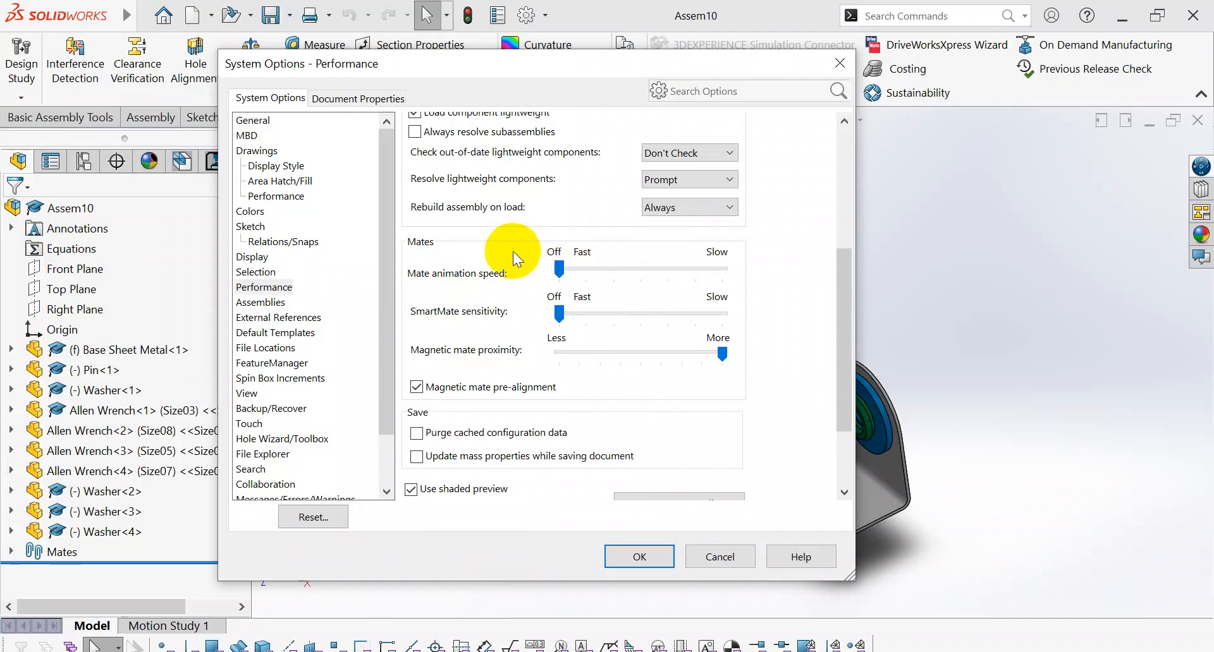
drag(849, 338, 830, 243)
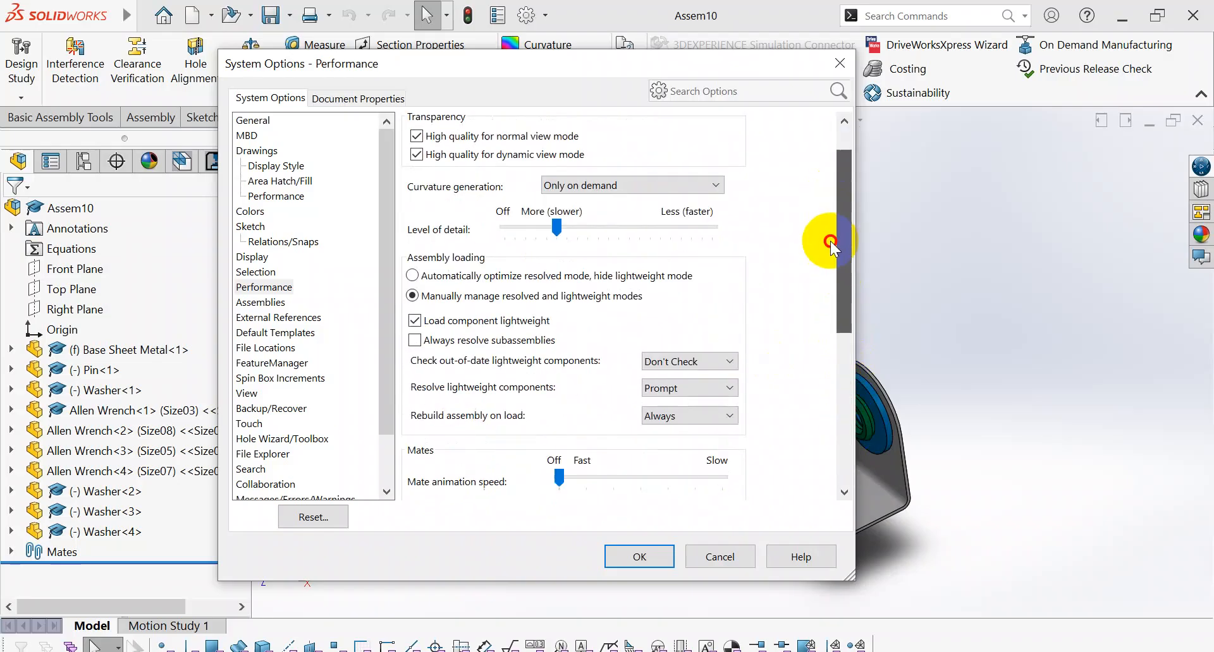
click(650, 561)
Step: Swing the single Allen wrench mounted at the washer near the sheet metal base's front end out to an upright position
mouse_move(601, 358)
middle_down()
mouse_move(617, 325)
mouse_move(610, 336)
middle_up()
mouse_move(752, 305)
middle_down()
mouse_move(523, 270)
mouse_move(612, 256)
middle_up()
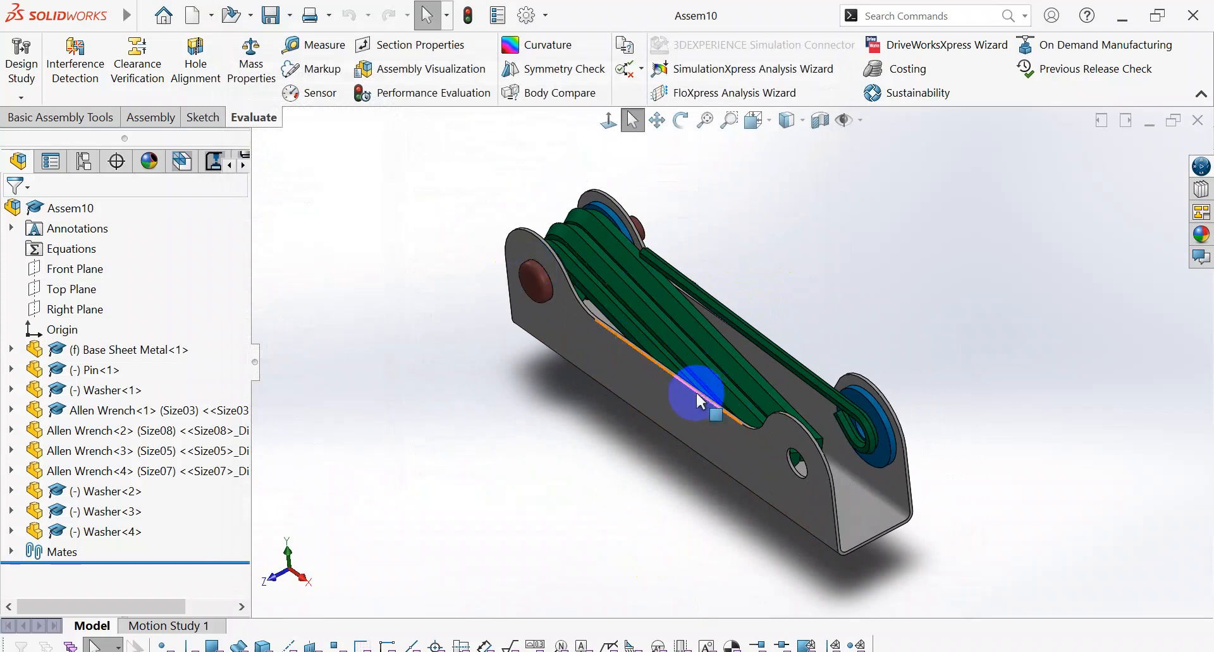
click(700, 295)
drag(841, 263, 903, 297)
click(407, 296)
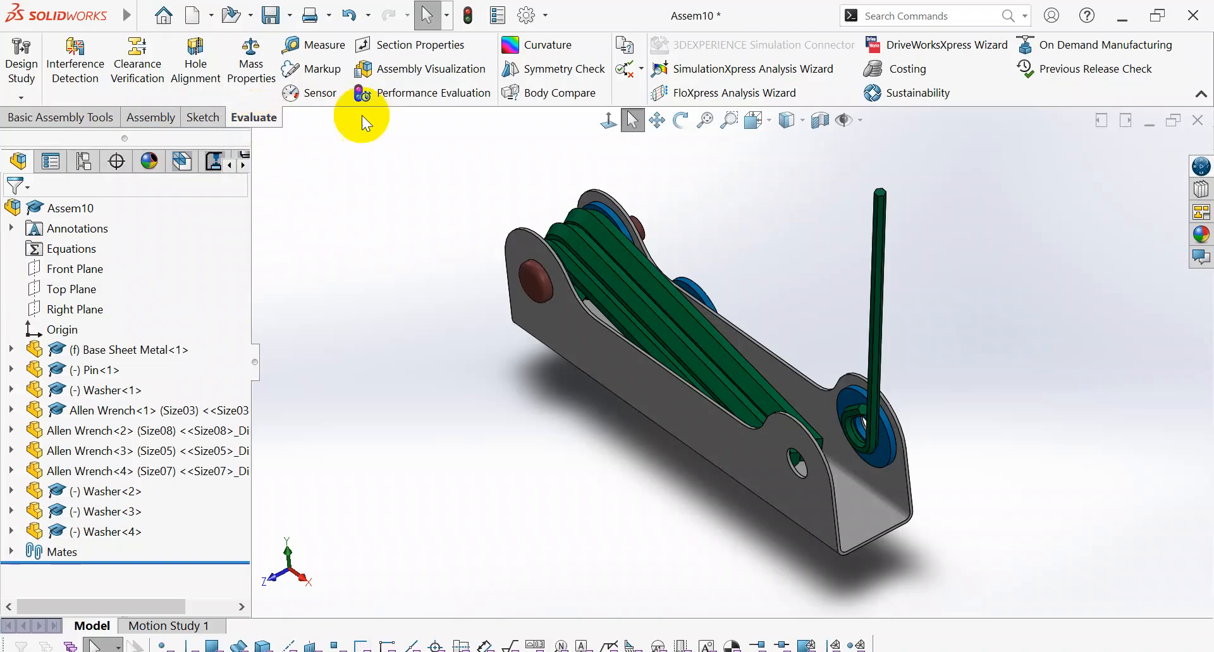
Step: Run Performance Evaluation on the assembly, examine the open performance details and close the report
click(424, 94)
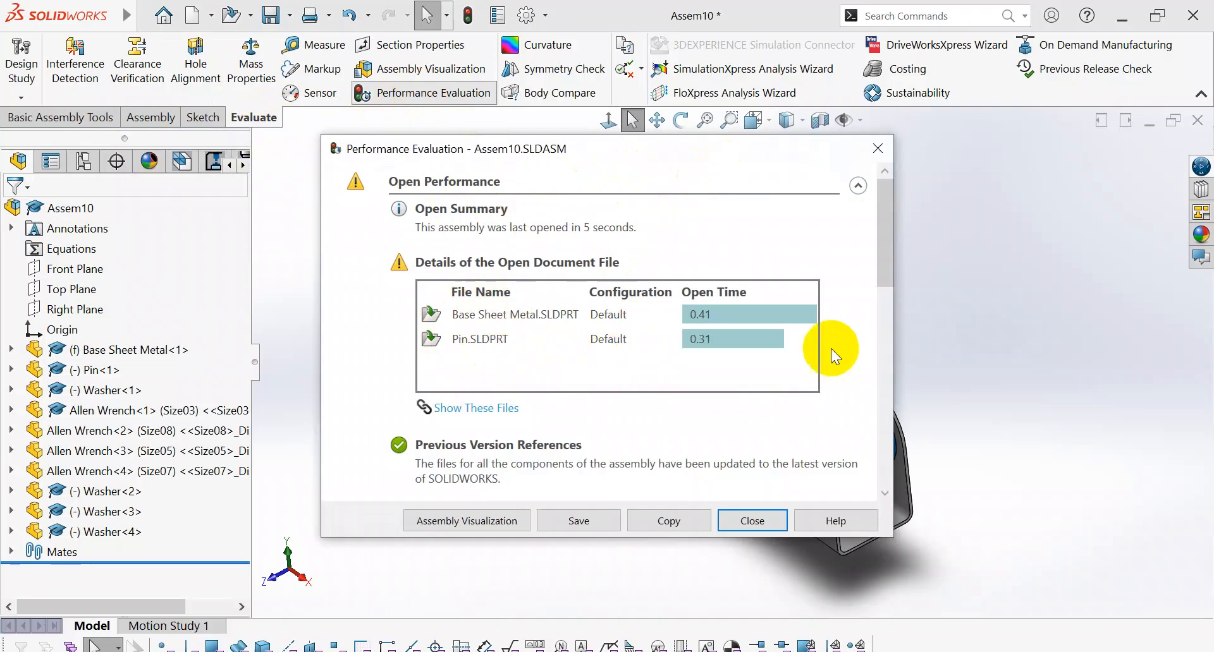
mouse_move(888, 253)
mouse_down()
mouse_move(906, 436)
mouse_move(909, 246)
mouse_up()
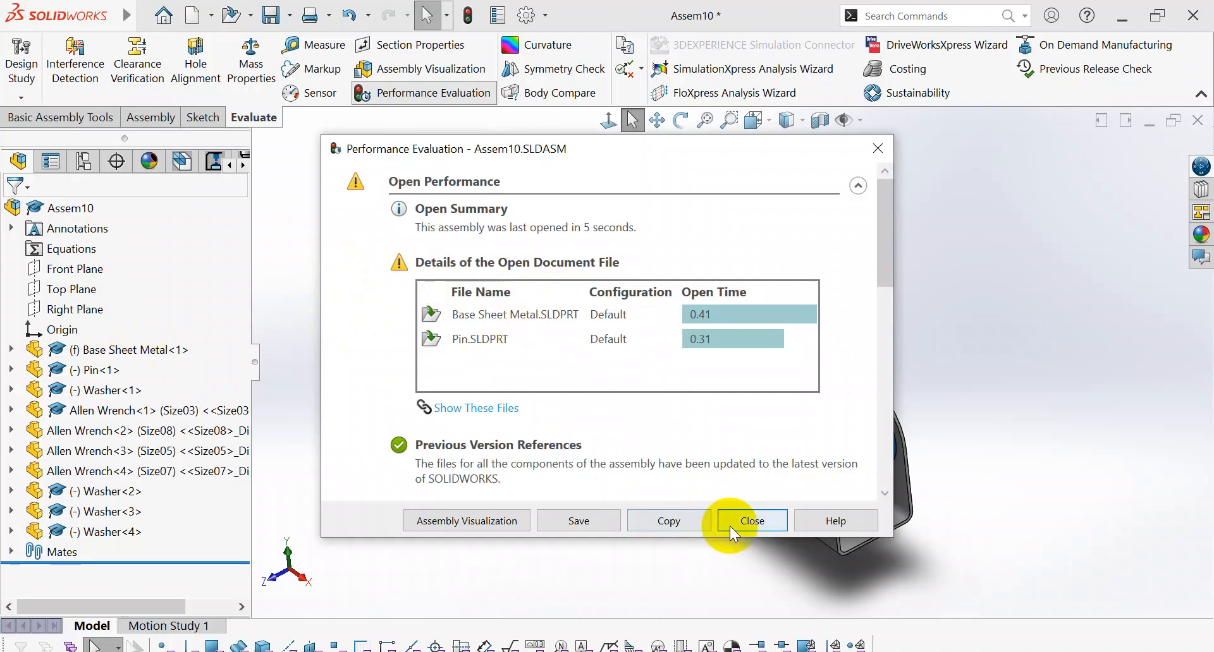
click(749, 522)
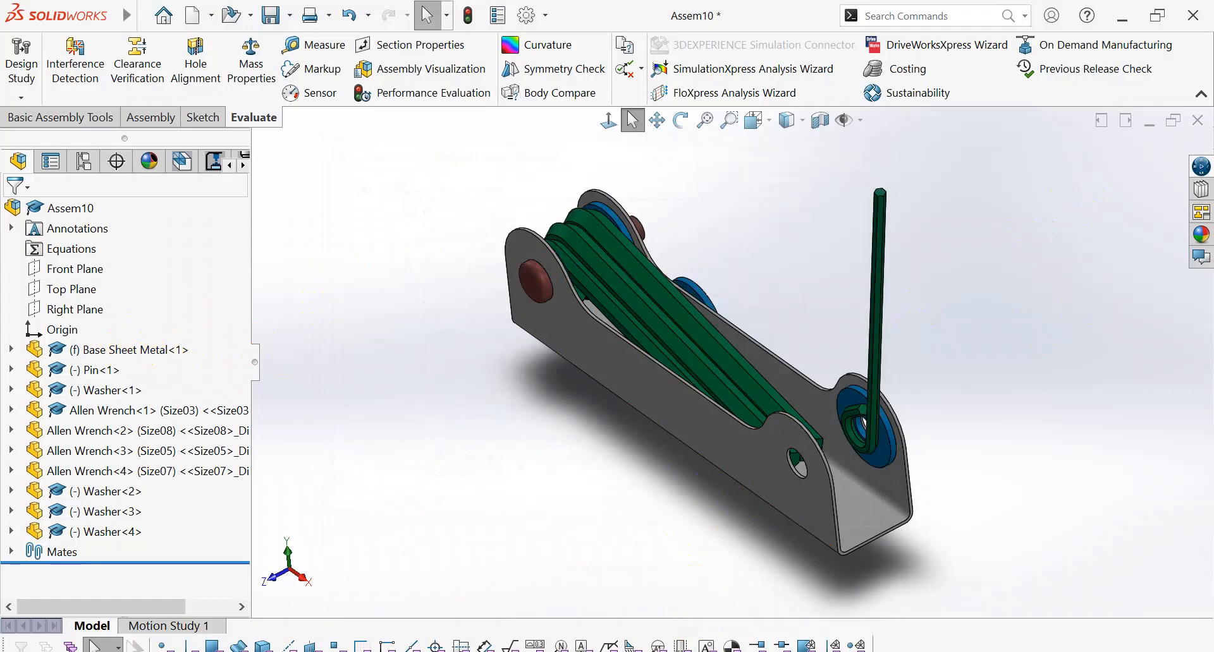
mouse_move(629, 651)
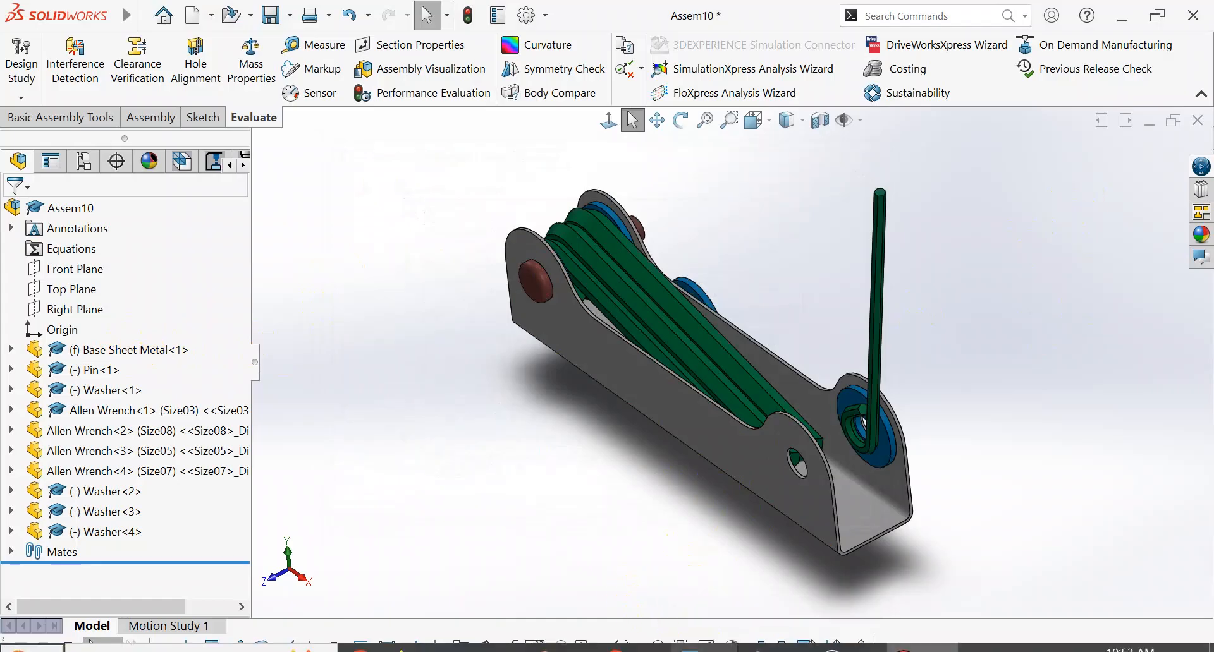